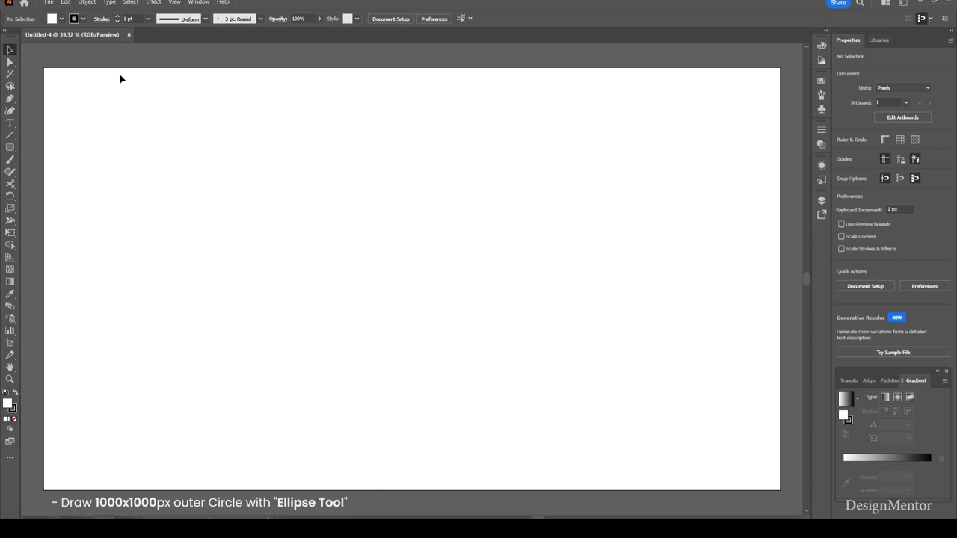
Draw a 1000×1000 px circle with no fill using the Ellipse tool
{"action": "left_click", "coordinate": [61, 19]}
{"action": "left_click", "coordinate": [6, 35]}
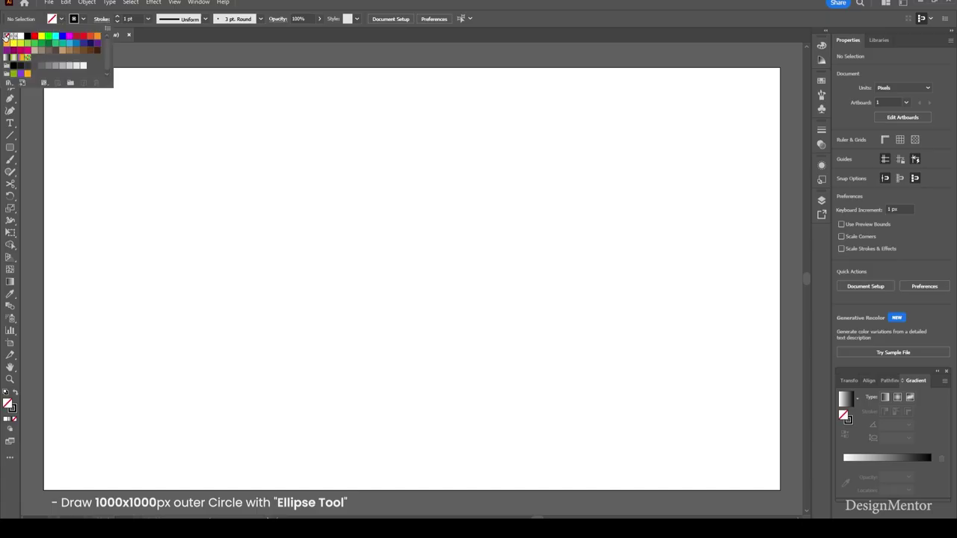
{"action": "left_click_drag", "start_coordinate": [10, 148], "coordinate": [81, 171]}
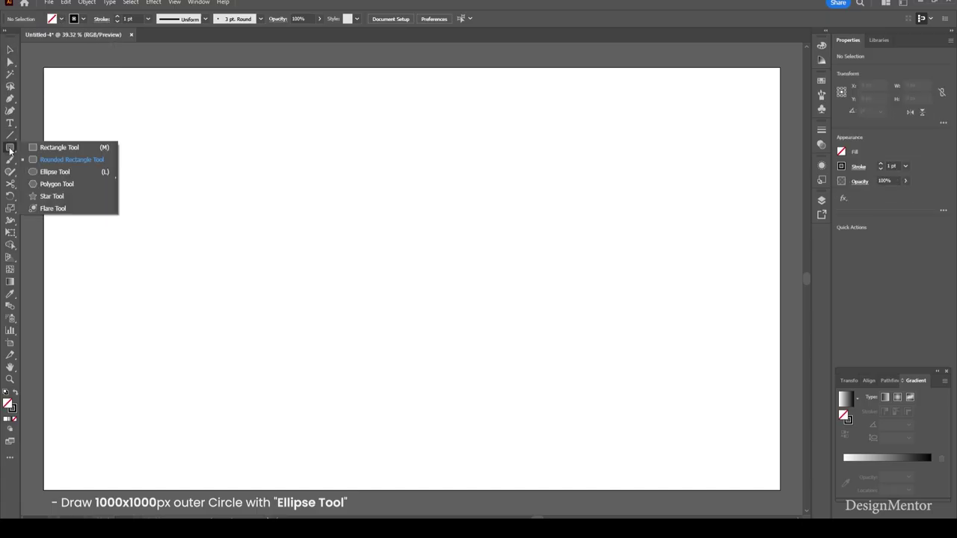
{"action": "left_click", "coordinate": [385, 230]}
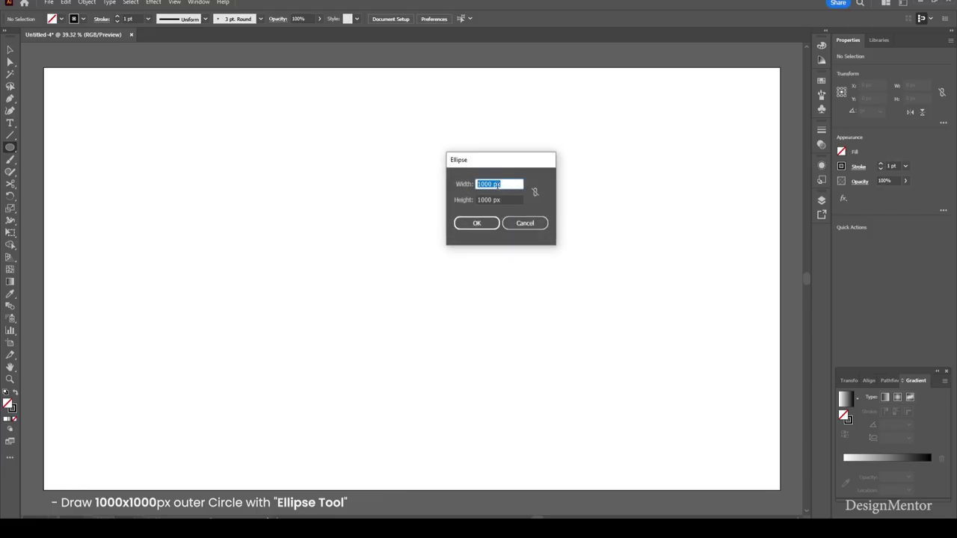
{"action": "type", "text": "1"}
{"action": "key", "text": "Tab"}
{"action": "type", "text": "1"}
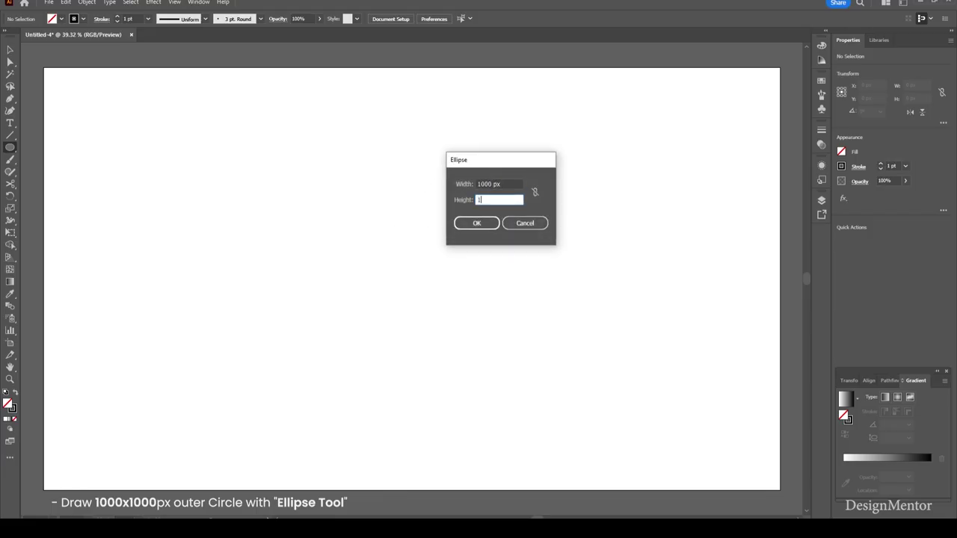
{"action": "type", "text": "00"}
{"action": "key", "text": "Return"}
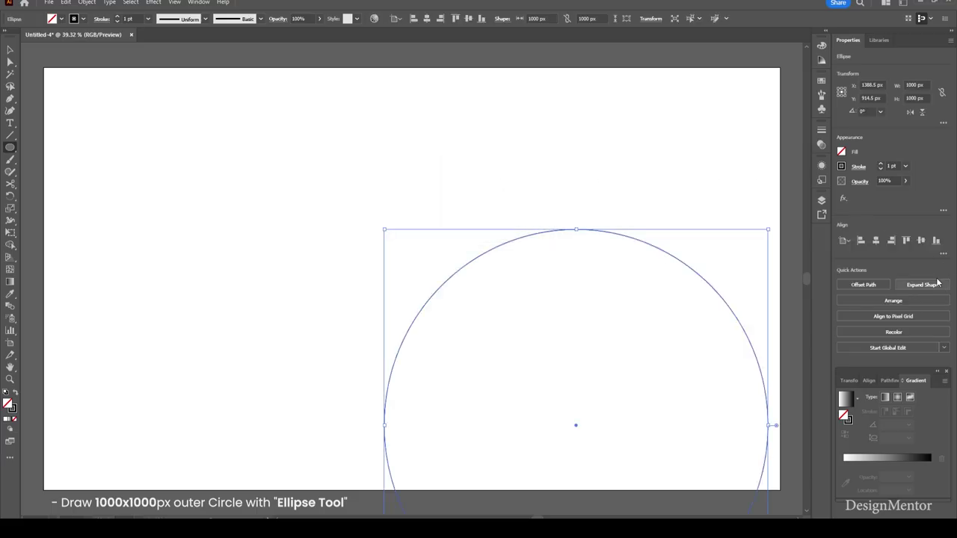
Centre the circle horizontally and vertically on the artboard, then reselect it
{"action": "left_click", "coordinate": [876, 239]}
{"action": "left_click", "coordinate": [921, 240]}
{"action": "key", "text": "v"}
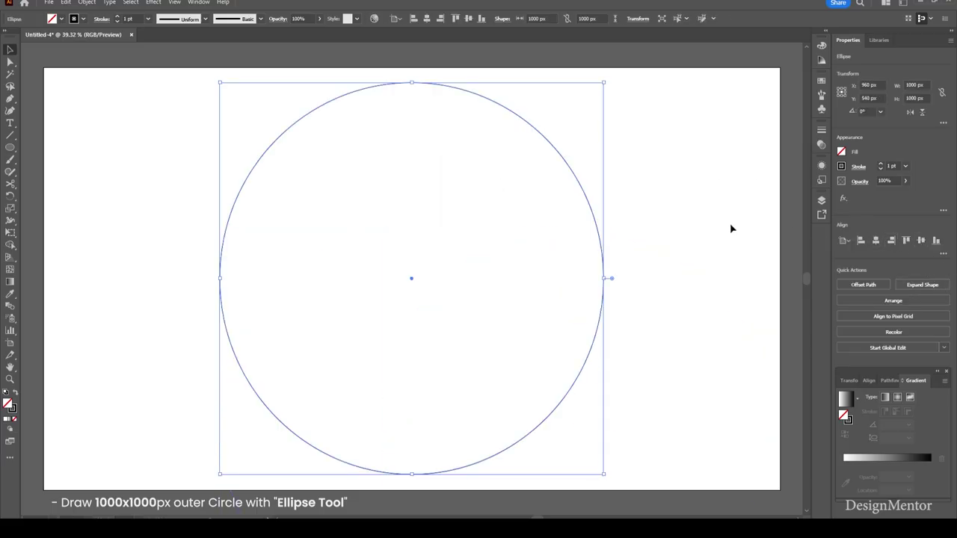
{"action": "left_click", "coordinate": [729, 223]}
{"action": "left_click", "coordinate": [336, 105]}
Paste a copy of the circle in front and resize it to 600×600 px
{"action": "left_click", "coordinate": [67, 6]}
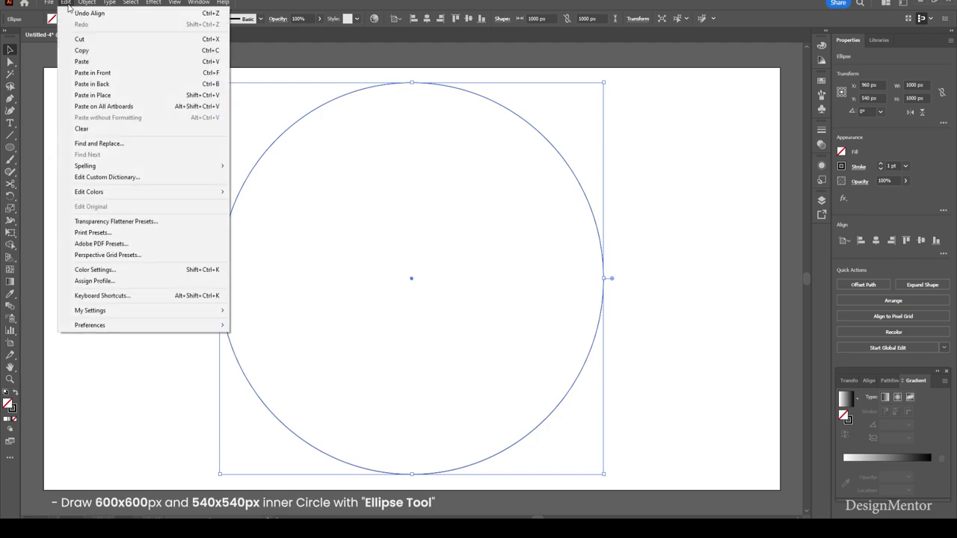
{"action": "left_click", "coordinate": [78, 53]}
{"action": "left_click", "coordinate": [67, 6]}
{"action": "left_click", "coordinate": [79, 70]}
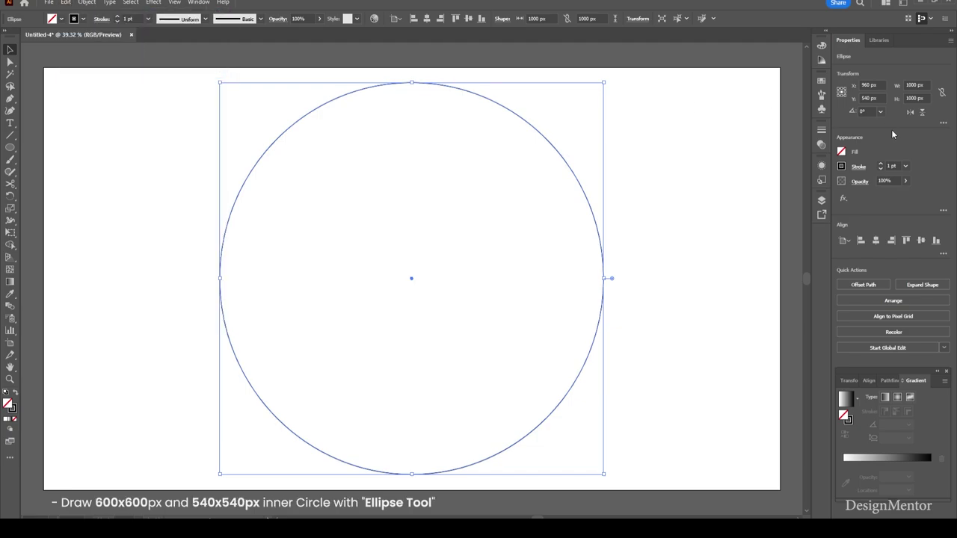
{"action": "left_click", "coordinate": [919, 84]}
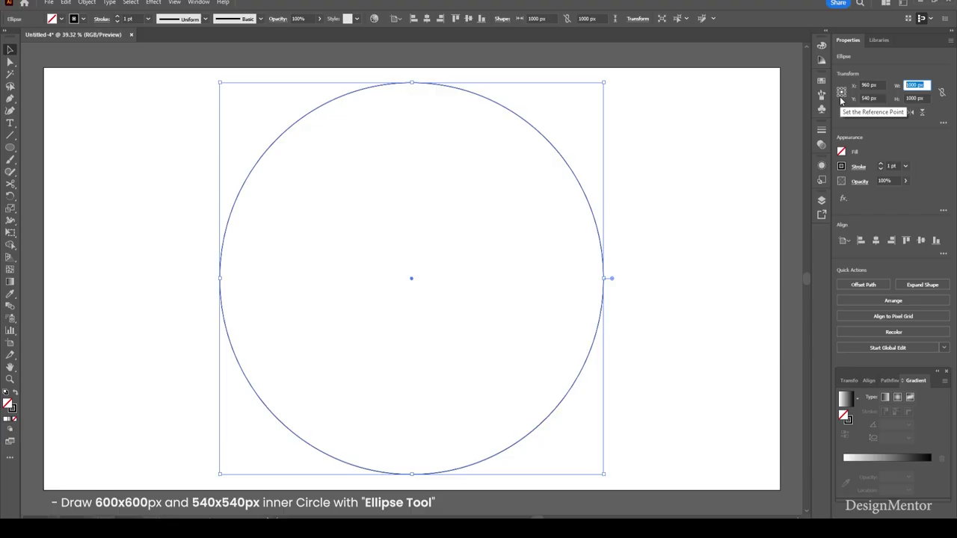
{"action": "type", "text": "600"}
{"action": "key", "text": "Tab"}
{"action": "type", "text": "600"}
{"action": "key", "text": "Return"}
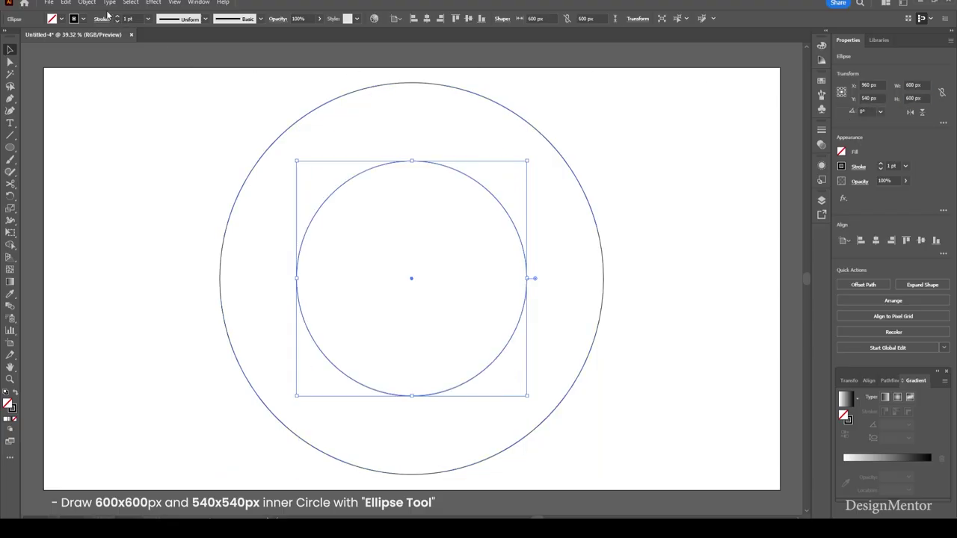
Paste another copy in front, resize it to 540×540 px, and deselect
{"action": "left_click", "coordinate": [86, 3]}
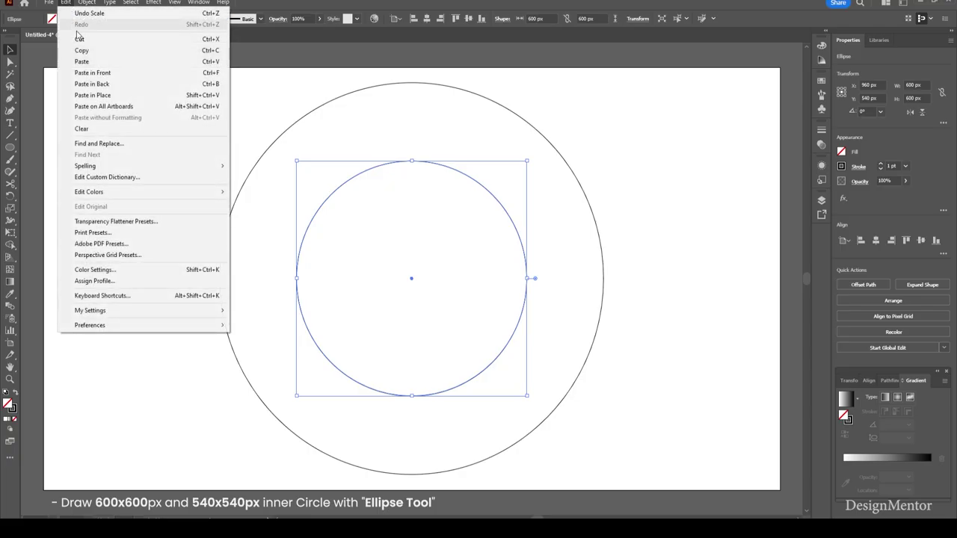
{"action": "left_click", "coordinate": [66, 3]}
{"action": "left_click", "coordinate": [67, 4]}
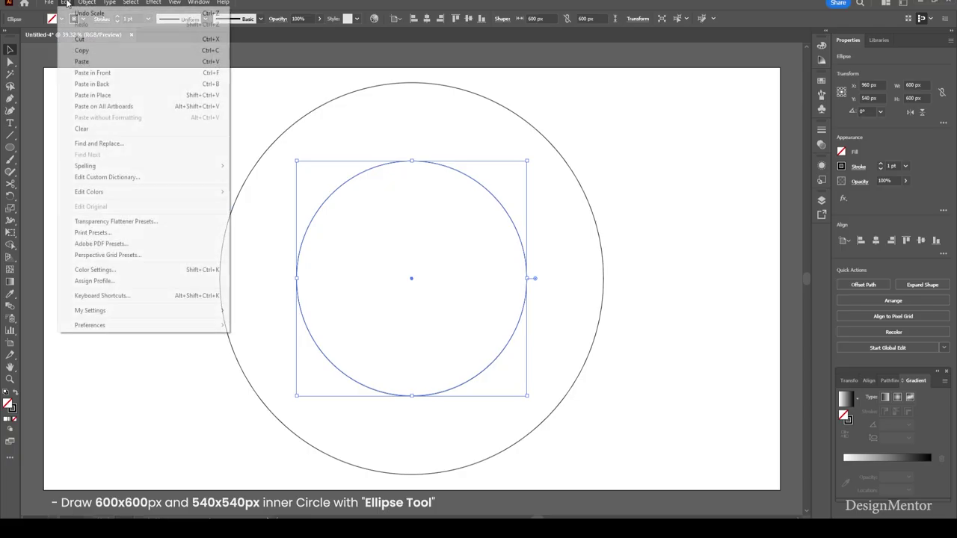
{"action": "left_click", "coordinate": [98, 75]}
{"action": "left_click", "coordinate": [917, 85]}
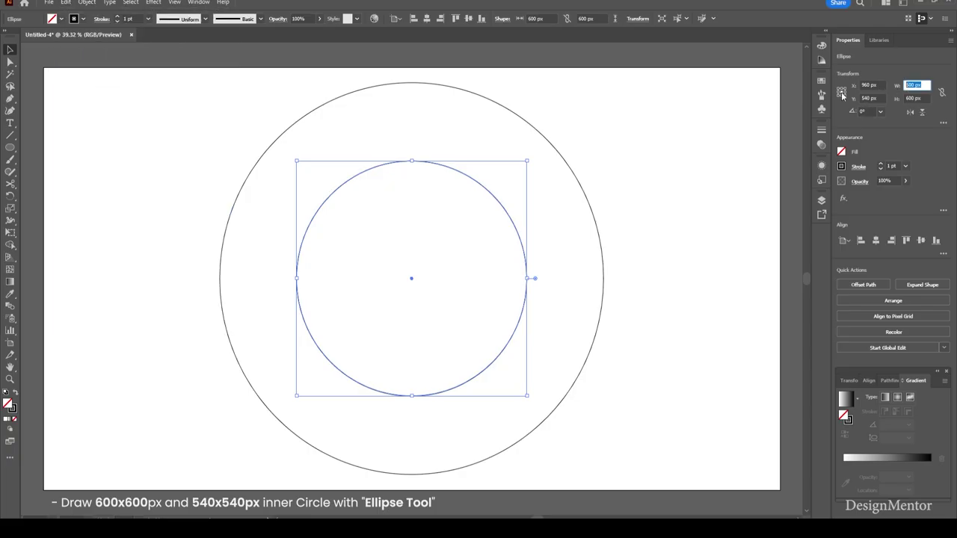
{"action": "type", "text": "540"}
{"action": "key", "text": "Tab"}
{"action": "type", "text": "540"}
{"action": "key", "text": "Return"}
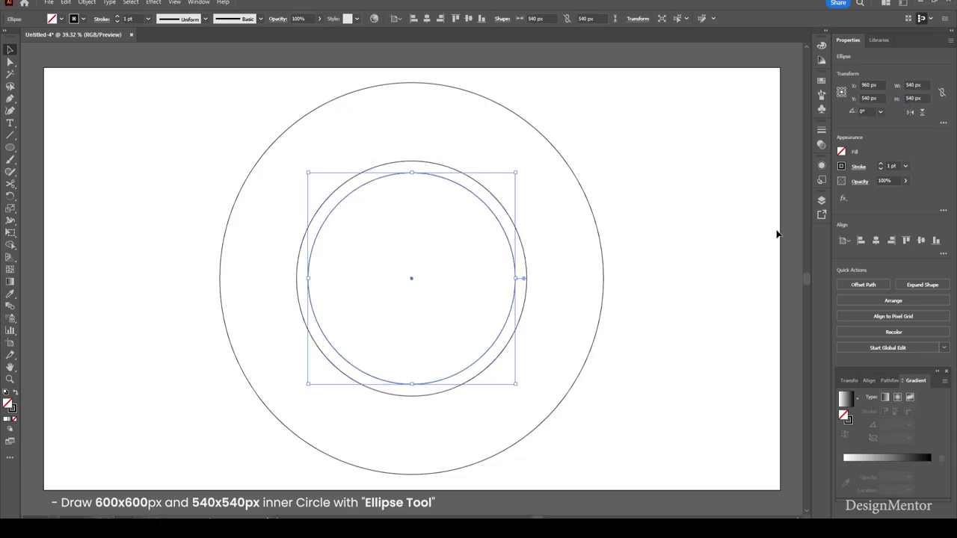
{"action": "left_click", "coordinate": [721, 240]}
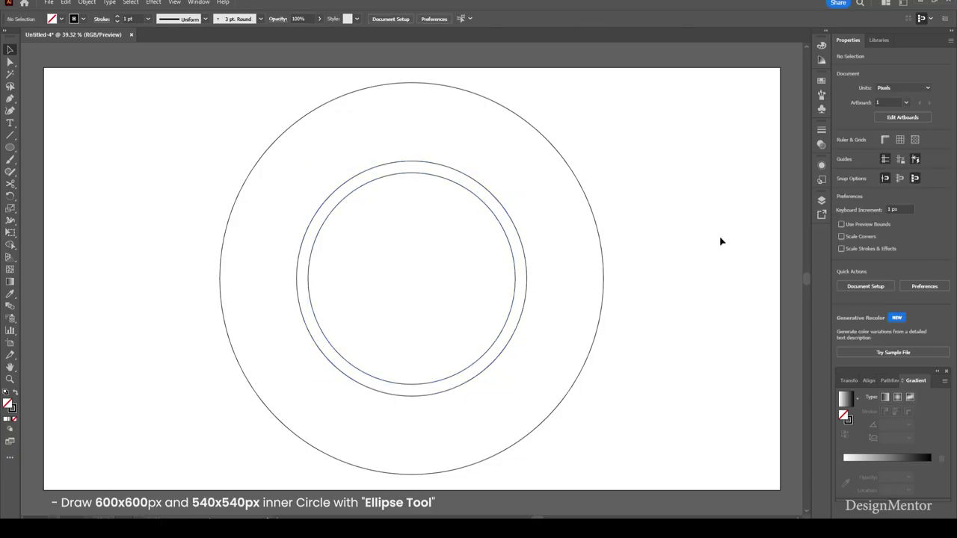
Create a 300×200 px rounded rectangle, centre it, and nudge it onto the circle's top edge
{"action": "left_click_drag", "start_coordinate": [10, 149], "coordinate": [44, 158]}
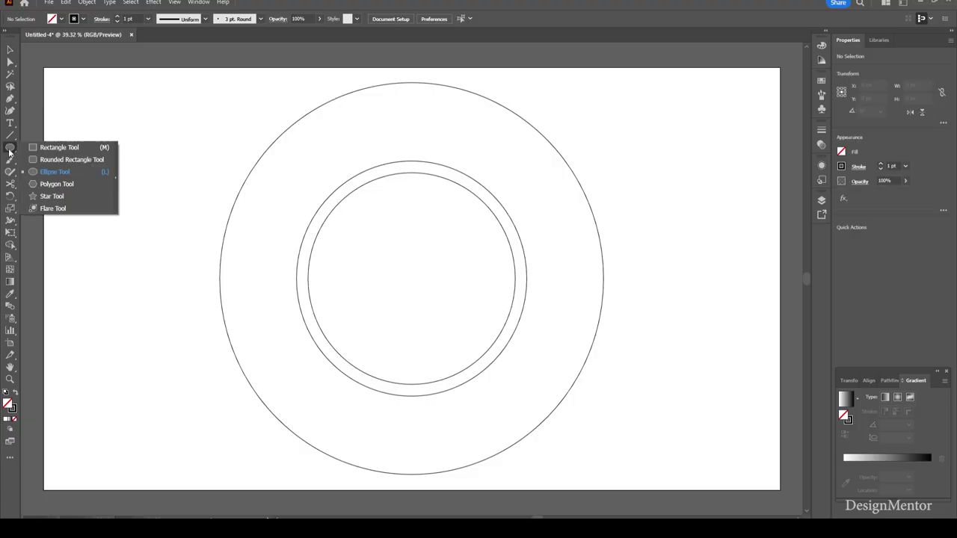
{"action": "left_click", "coordinate": [49, 160]}
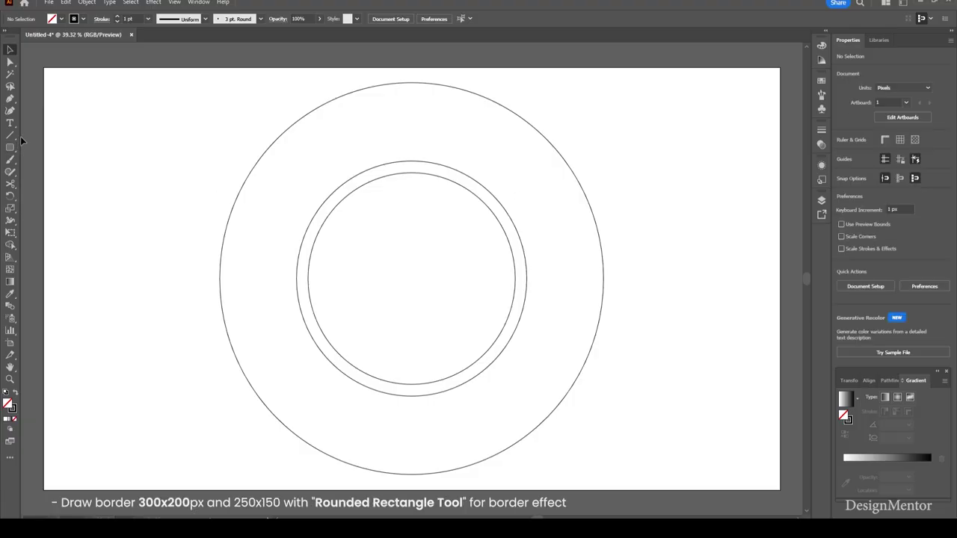
{"action": "left_click", "coordinate": [393, 116]}
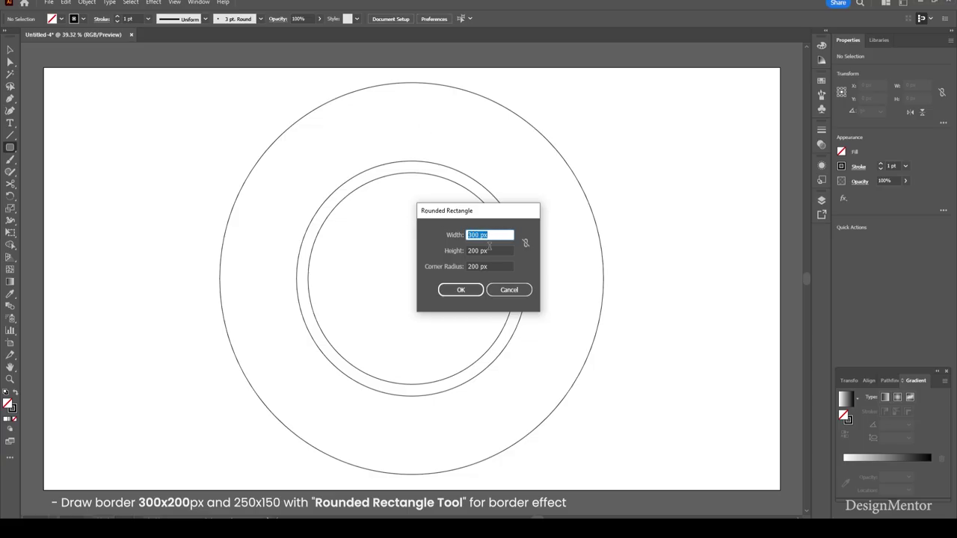
{"action": "key", "text": "Tab"}
{"action": "left_click", "coordinate": [472, 289]}
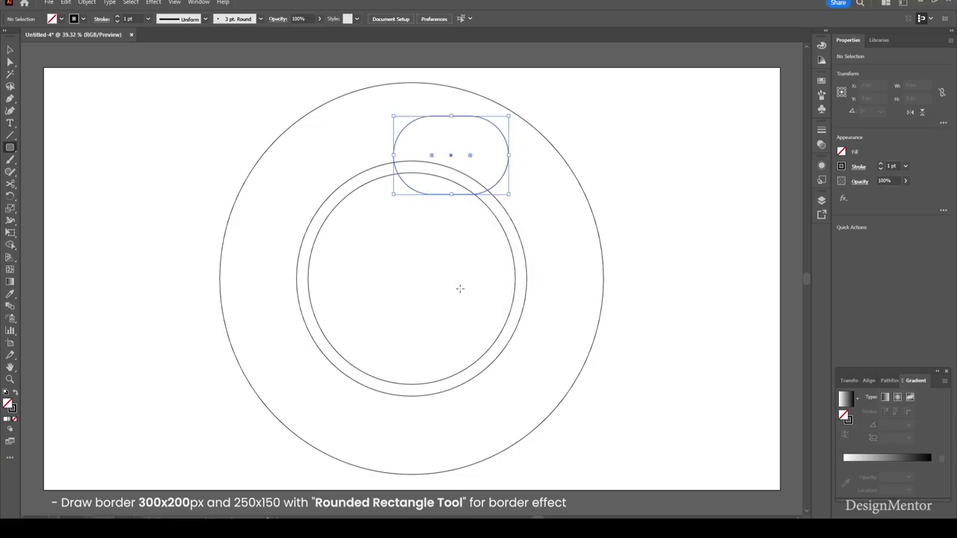
{"action": "left_click", "coordinate": [875, 241]}
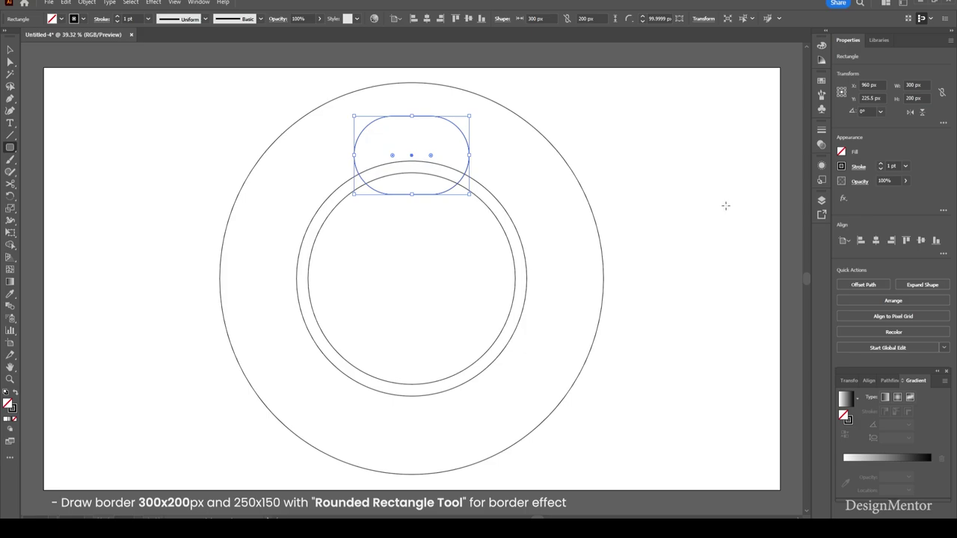
{"action": "key", "text": "v"}
{"action": "key", "text": "shift+Up"}
{"action": "key", "text": "shift+Up"}
{"action": "key", "text": "shift+Up"}
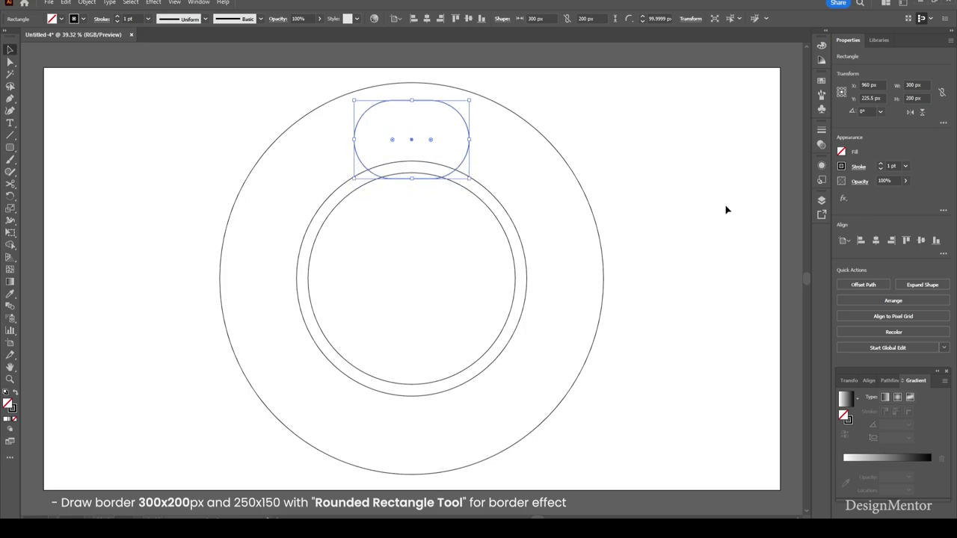
{"action": "key", "text": "shift+Up"}
{"action": "key", "text": "shift+Up"}
{"action": "key", "text": "shift+Up"}
{"action": "key", "text": "shift+Up"}
{"action": "key", "text": "shift+Up"}
{"action": "key", "text": "shift+Up"}
{"action": "key", "text": "shift+Up"}
{"action": "key", "text": "shift+Up"}
{"action": "key", "text": "shift+Up"}
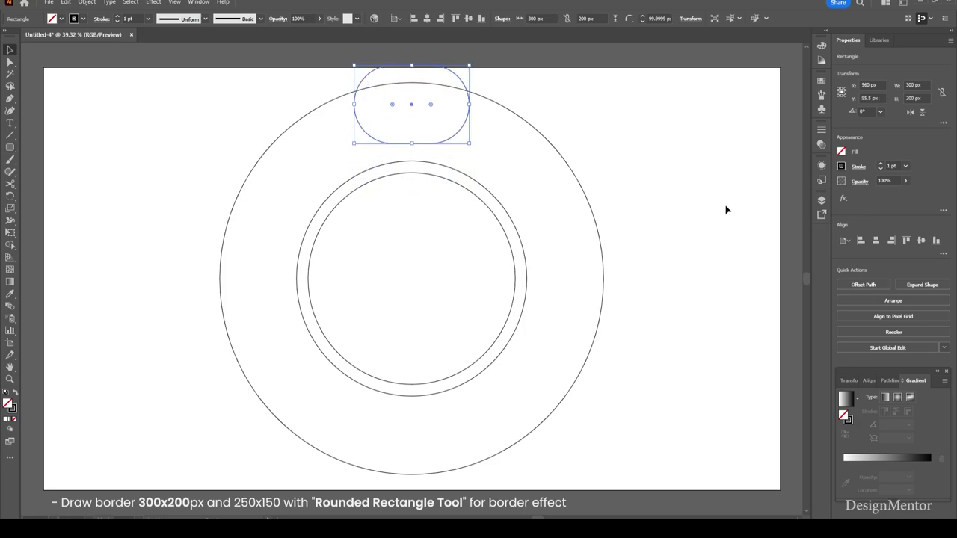
{"action": "key", "text": "shift+Up"}
{"action": "key", "text": "shift+Up"}
{"action": "key", "text": "shift+Up"}
{"action": "key", "text": "shift+Up"}
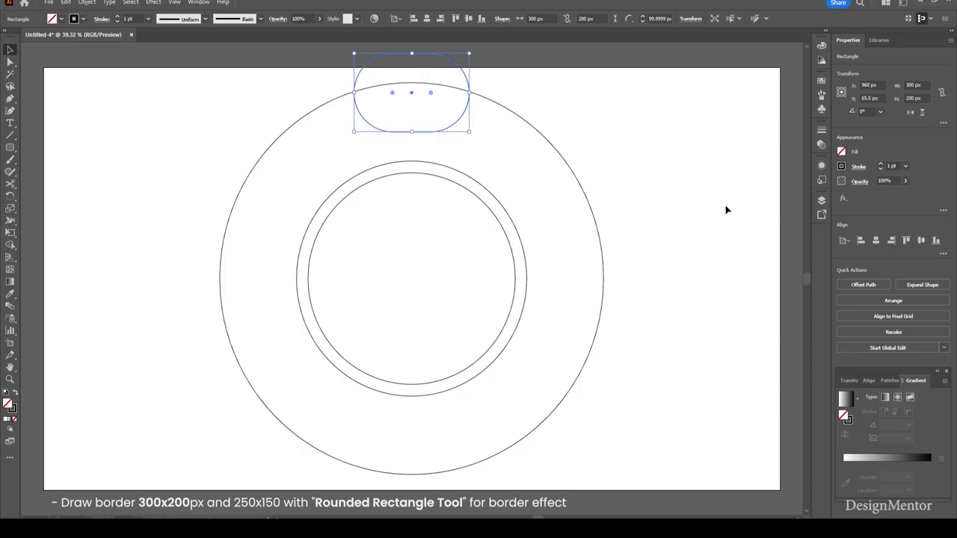
Paste a copy in front resized to 250×150 px, then reselect it
{"action": "left_click", "coordinate": [67, 3]}
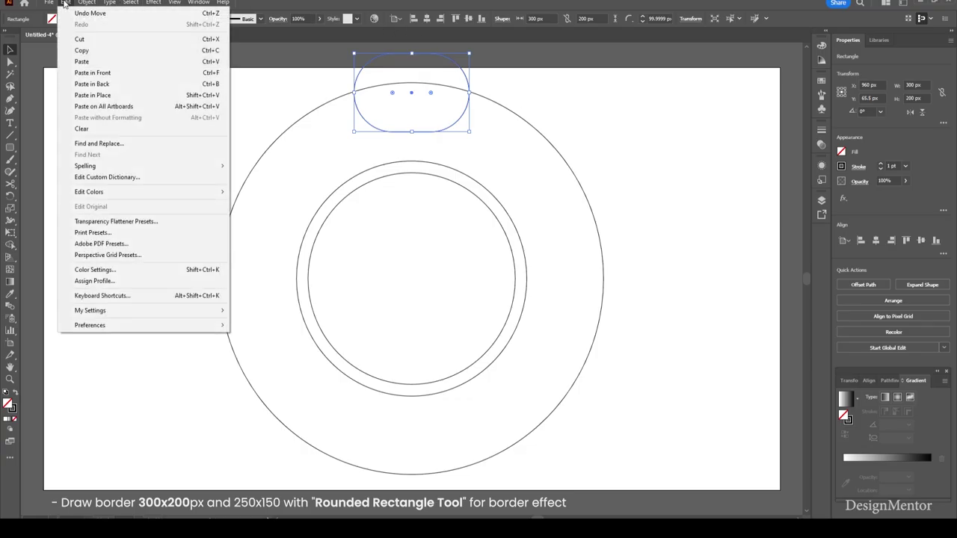
{"action": "left_click", "coordinate": [84, 48]}
{"action": "left_click", "coordinate": [66, 3]}
{"action": "left_click", "coordinate": [96, 73]}
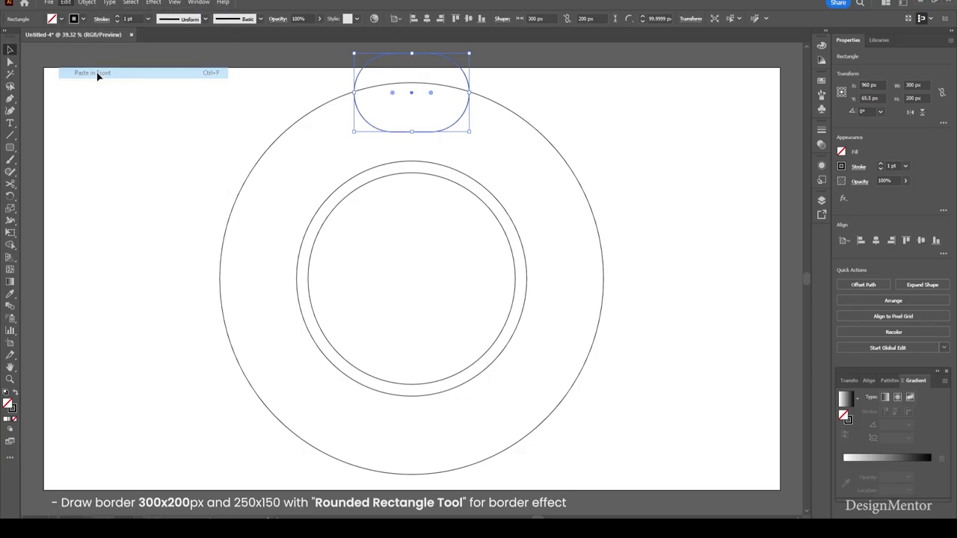
{"action": "left_click", "coordinate": [916, 85]}
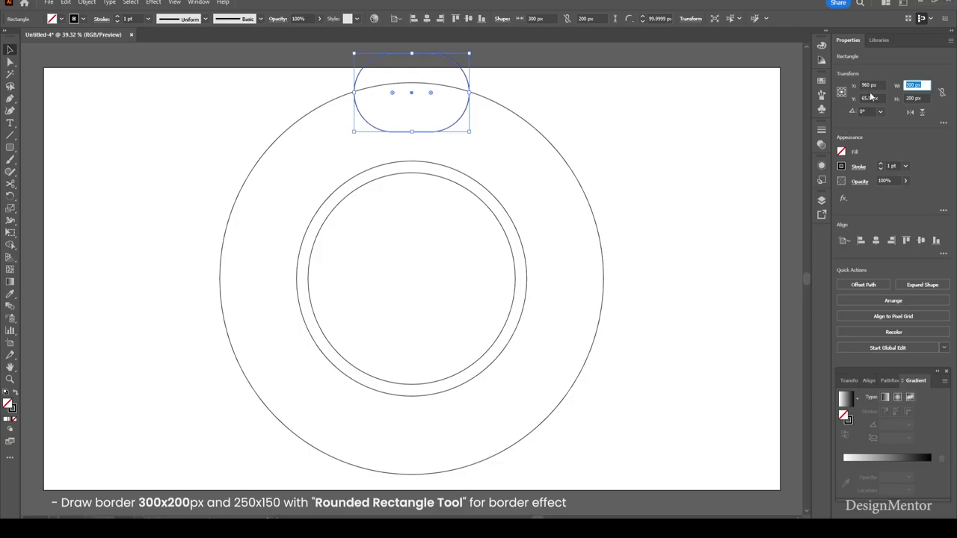
{"action": "type", "text": "250"}
{"action": "key", "text": "Tab"}
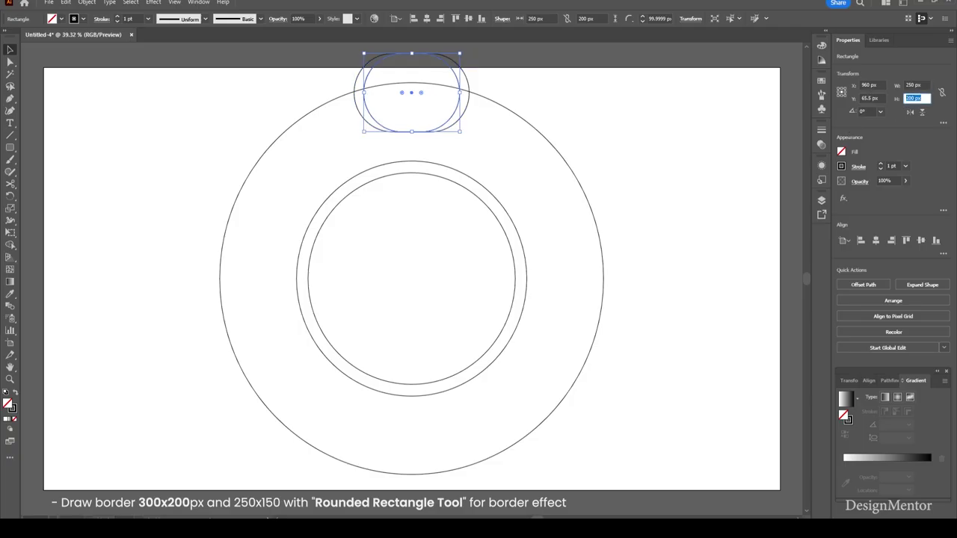
{"action": "type", "text": "150"}
{"action": "key", "text": "Return"}
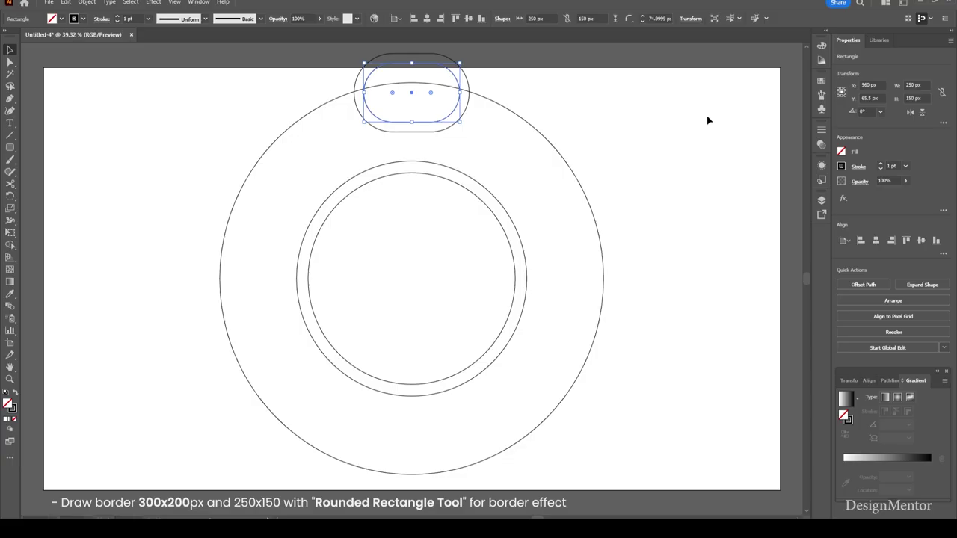
{"action": "left_click", "coordinate": [648, 135]}
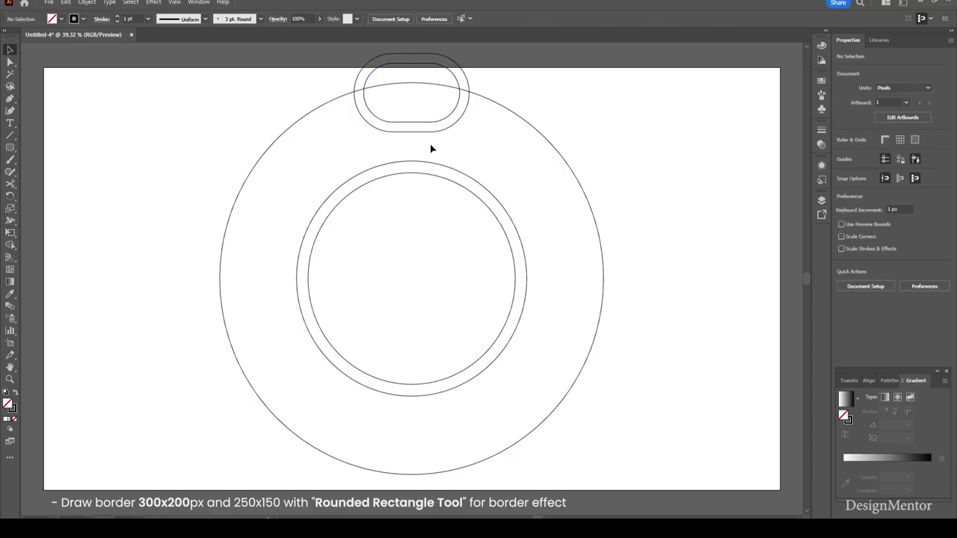
{"action": "left_click", "coordinate": [428, 122]}
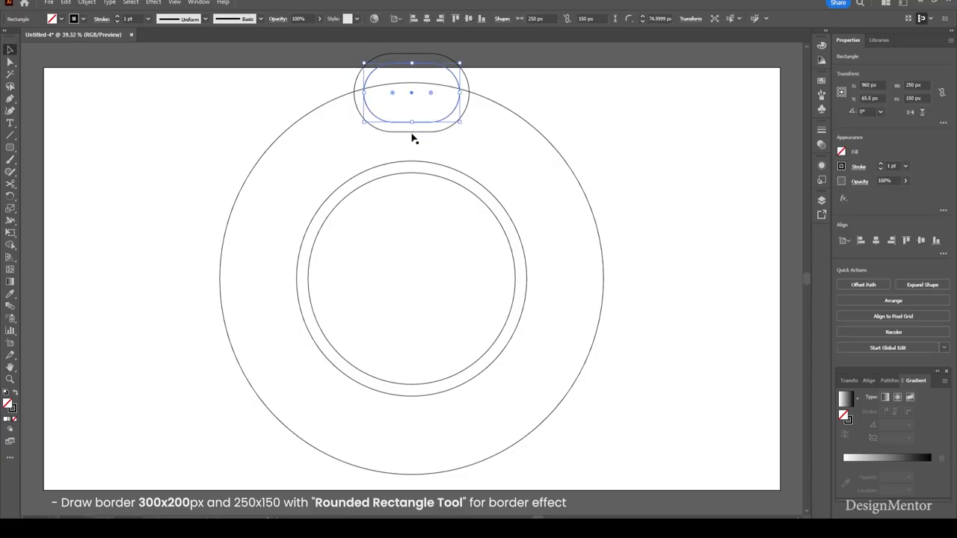
Nudge both nested rounded rectangles up three steps and group them
{"action": "left_click", "coordinate": [412, 131], "text": "shift"}
{"action": "key", "text": "Up"}
{"action": "key", "text": "Up"}
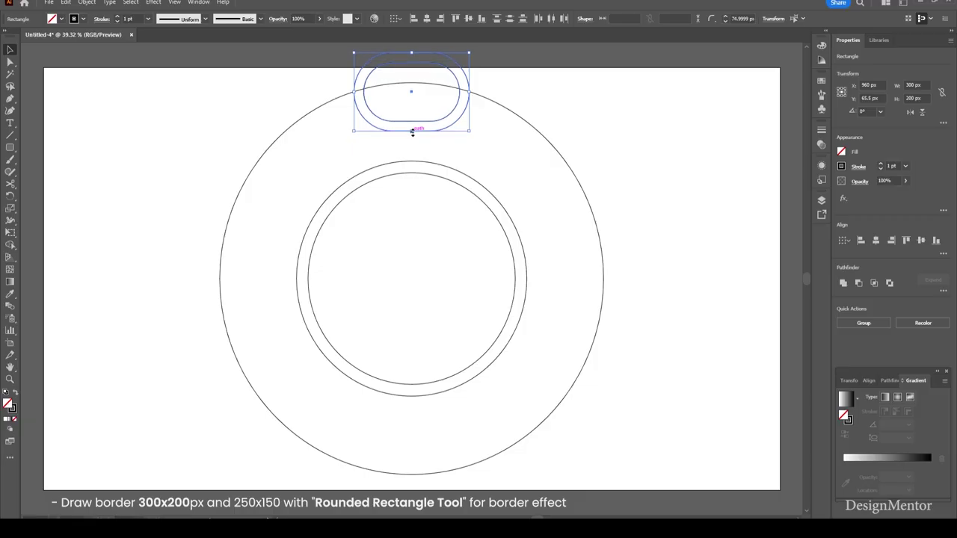
{"action": "key", "text": "Up"}
{"action": "key", "text": "Up"}
{"action": "key", "text": "Up"}
{"action": "key", "text": "Up"}
{"action": "key", "text": "Up"}
{"action": "key", "text": "Up"}
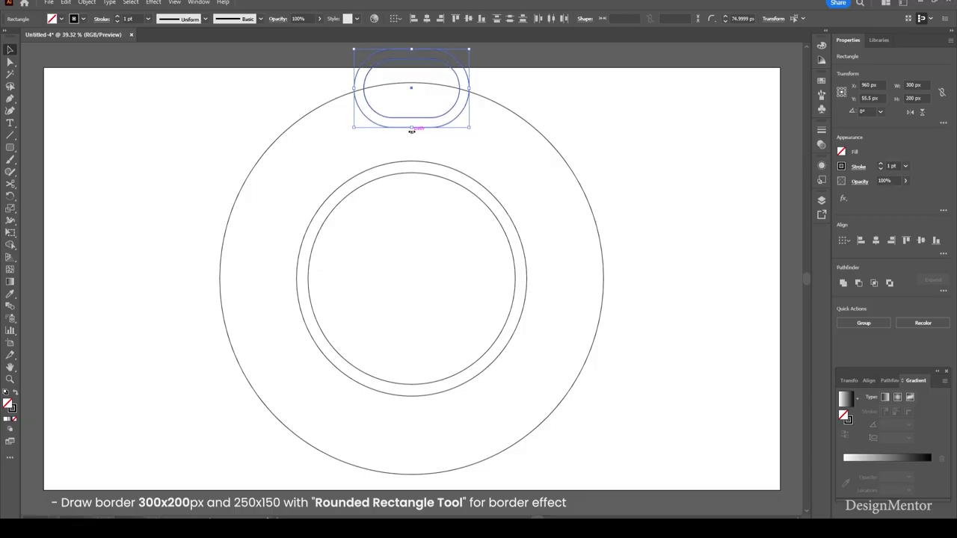
{"action": "key", "text": "Up"}
{"action": "key", "text": "Up"}
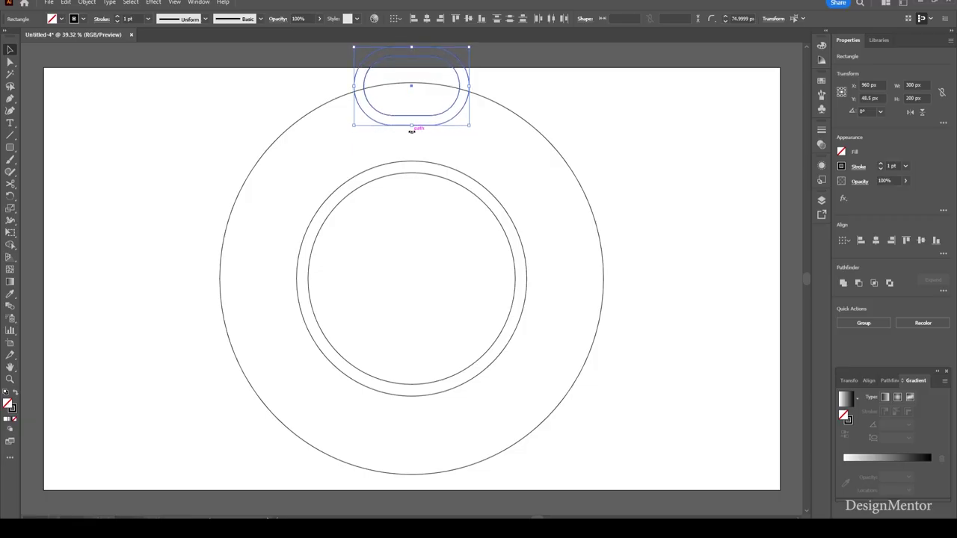
{"action": "right_click", "coordinate": [411, 117]}
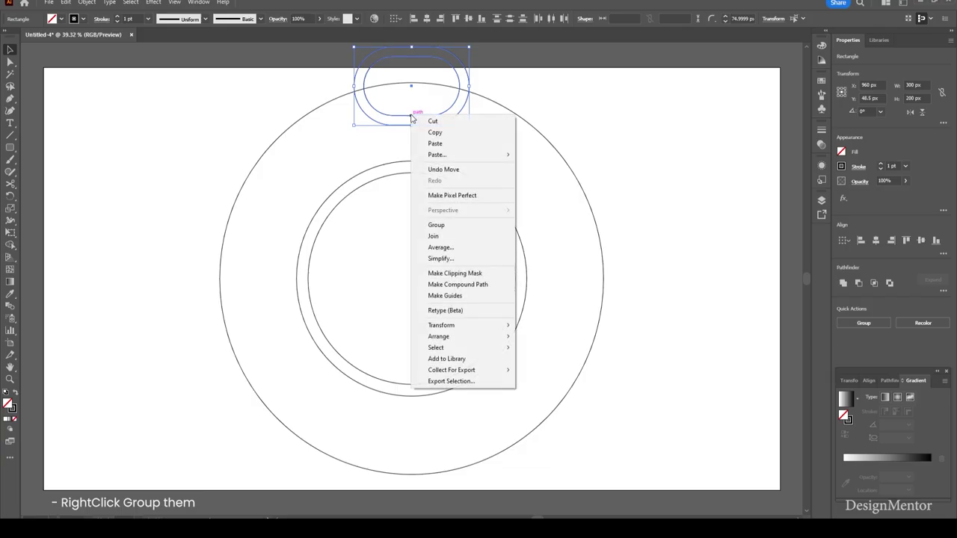
{"action": "left_click", "coordinate": [441, 224]}
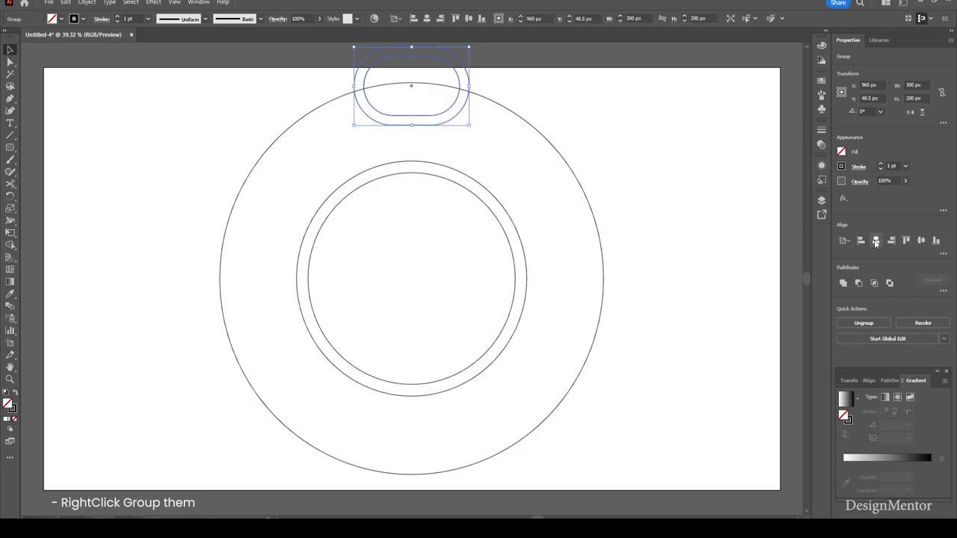
{"action": "left_click", "coordinate": [706, 189]}
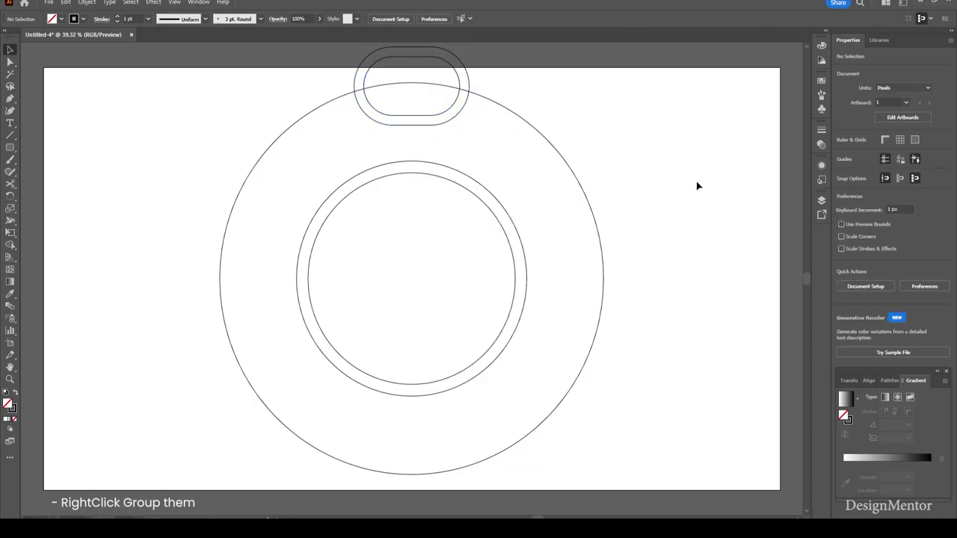
Rotate-copy the group 45° around the circle's centre, repeating with Ctrl+D around the ring
{"action": "left_click", "coordinate": [410, 129]}
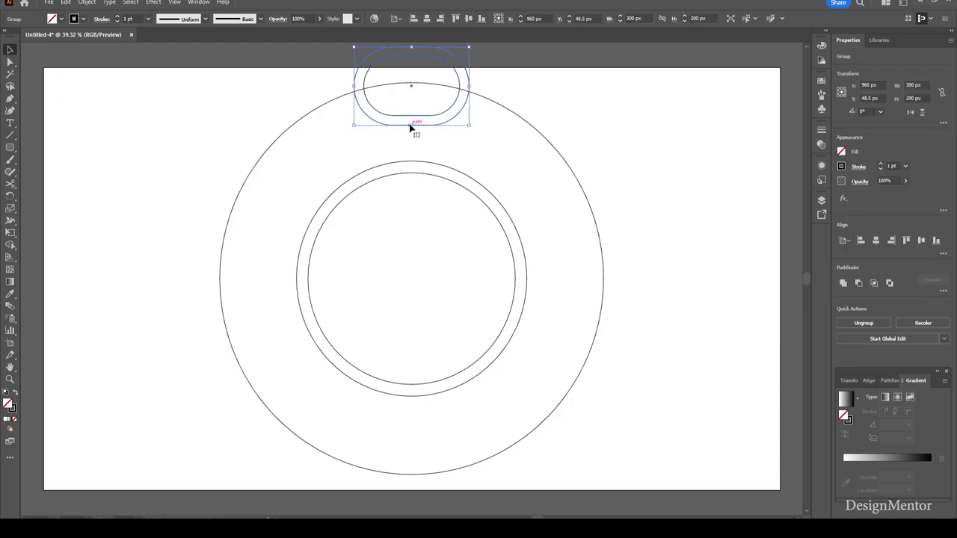
{"action": "left_click", "coordinate": [10, 195]}
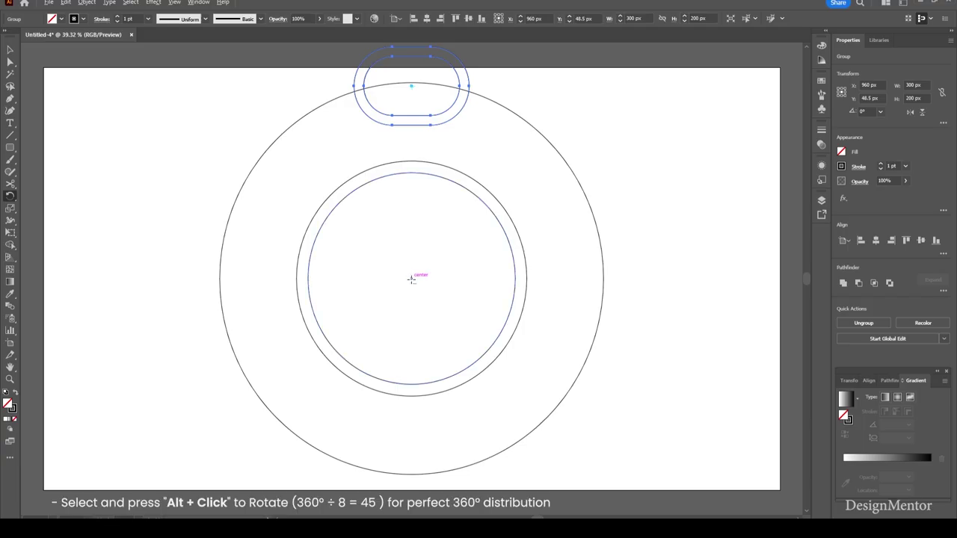
{"action": "left_click", "coordinate": [411, 279], "text": "alt"}
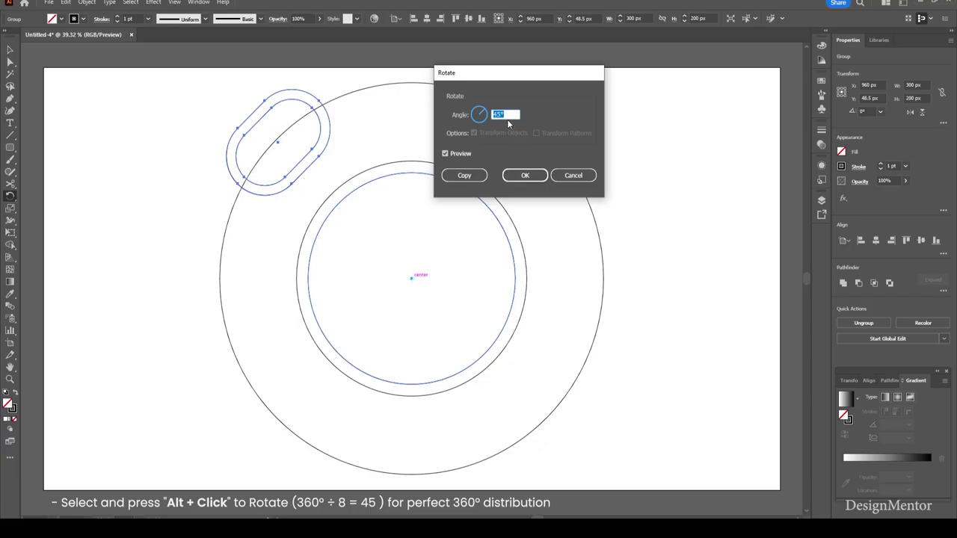
{"action": "left_click", "coordinate": [464, 175]}
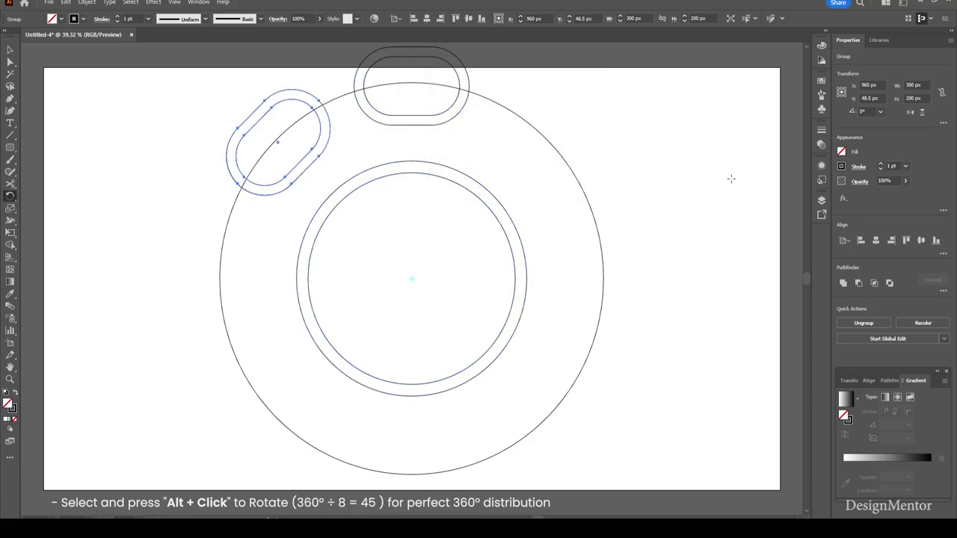
{"action": "key", "text": "ctrl+d"}
{"action": "key", "text": "ctrl+d"}
{"action": "key", "text": "ctrl+d"}
{"action": "key", "text": "ctrl+d"}
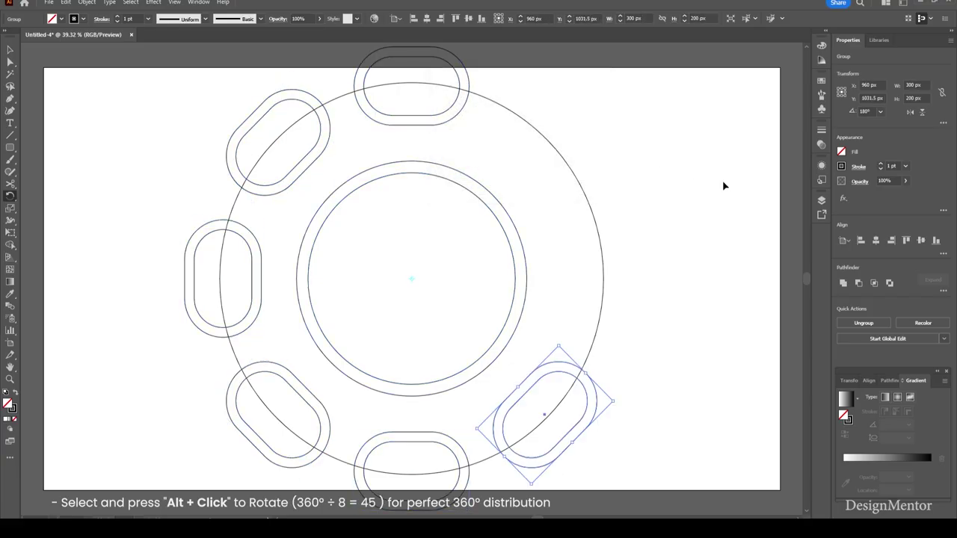
{"action": "key", "text": "ctrl+d"}
{"action": "key", "text": "ctrl+d"}
{"action": "key", "text": "v"}
{"action": "left_click", "coordinate": [677, 181]}
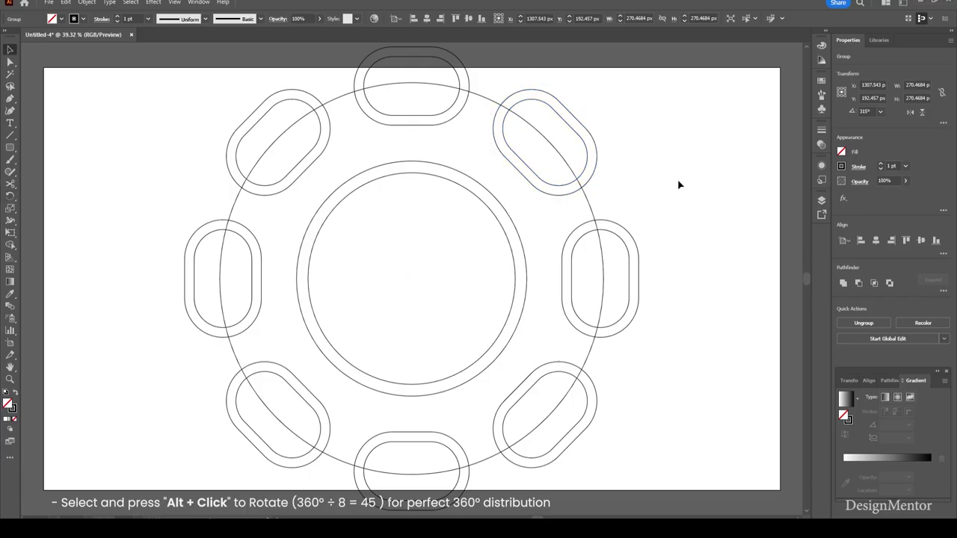
Select all and use Shape Builder to trim the top, left and right slot overhangs
{"action": "left_click_drag", "start_coordinate": [188, 86], "coordinate": [641, 467]}
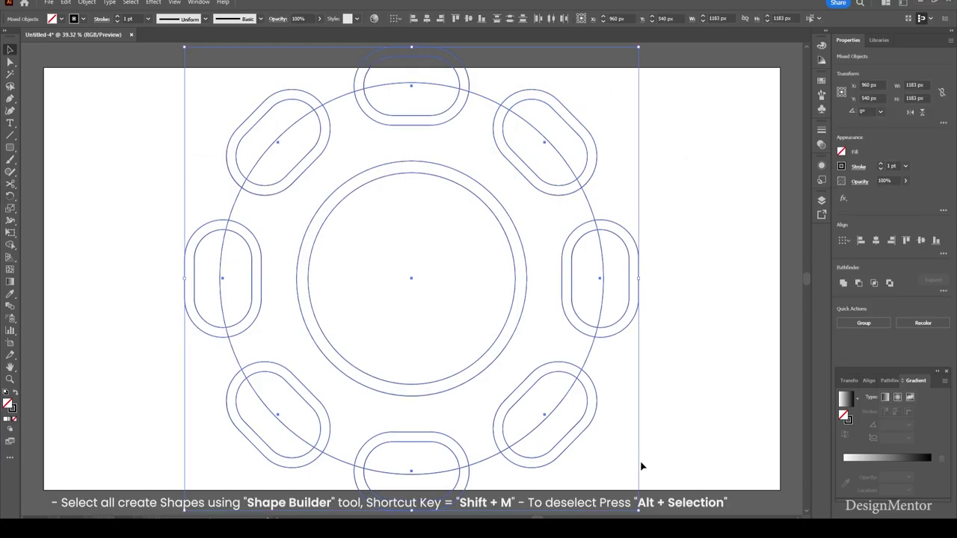
{"action": "left_click", "coordinate": [11, 247]}
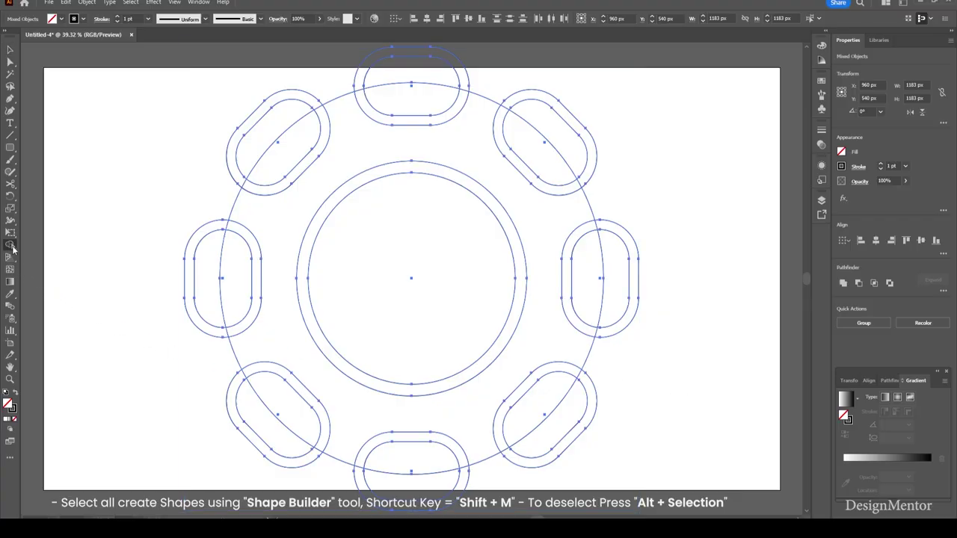
{"action": "mouse_move", "coordinate": [487, 77]}
{"action": "left_mouse_down"}
{"action": "mouse_move", "coordinate": [340, 82]}
{"action": "mouse_move", "coordinate": [217, 187]}
{"action": "mouse_move", "coordinate": [207, 312]}
{"action": "left_mouse_up"}
{"action": "mouse_move", "coordinate": [215, 364]}
{"action": "left_mouse_down"}
{"action": "mouse_move", "coordinate": [246, 417]}
{"action": "mouse_move", "coordinate": [318, 482]}
{"action": "mouse_move", "coordinate": [493, 496]}
{"action": "mouse_move", "coordinate": [604, 366]}
{"action": "mouse_move", "coordinate": [607, 230]}
{"action": "left_mouse_up"}
{"action": "left_click_drag", "start_coordinate": [596, 193], "coordinate": [523, 91]}
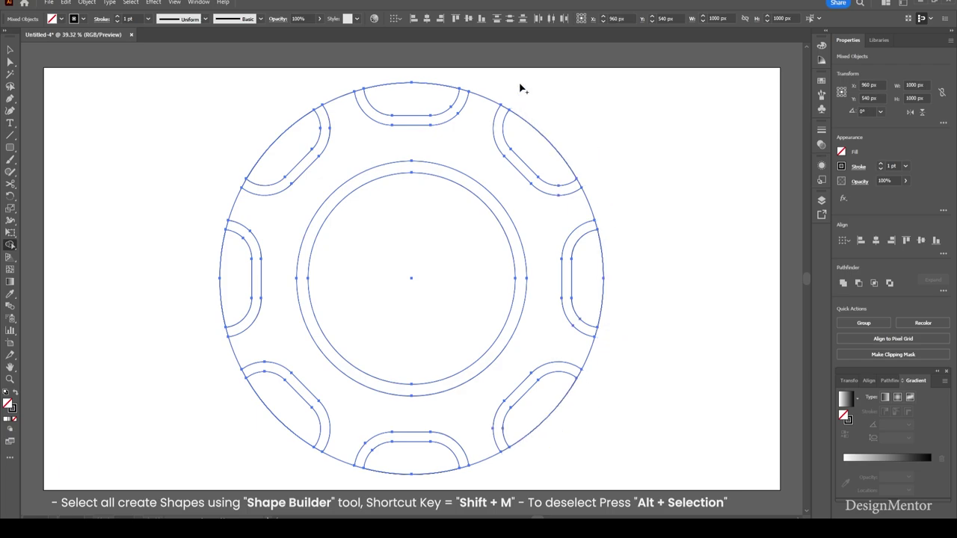
{"action": "left_click", "coordinate": [455, 147]}
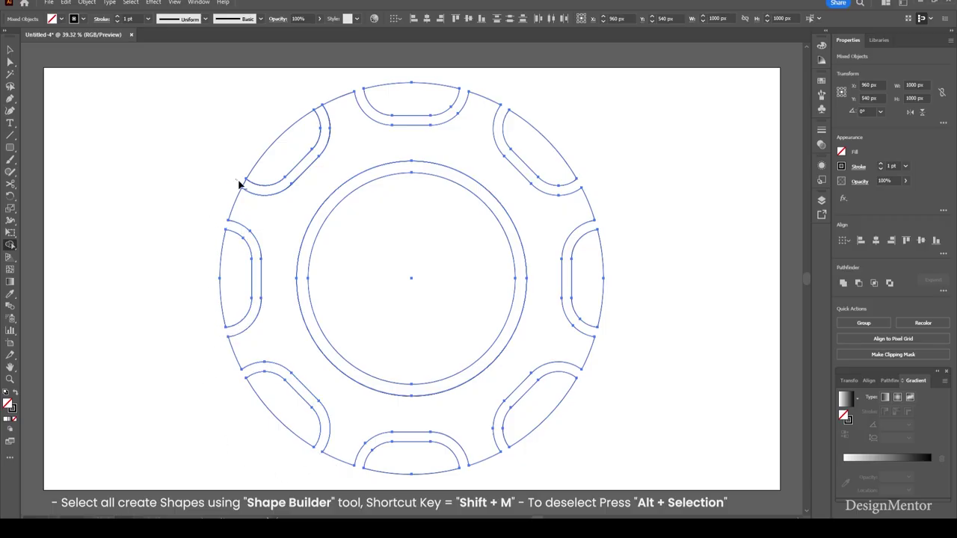
Reselect the chip outlines and remove the remaining overhang pieces with Shape Builder
{"action": "key", "text": "v"}
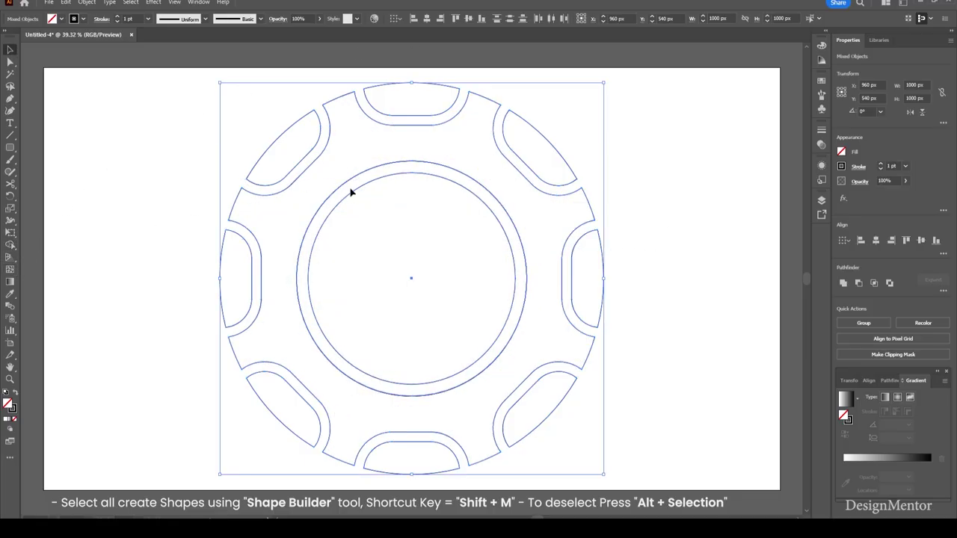
{"action": "left_click", "coordinate": [135, 135]}
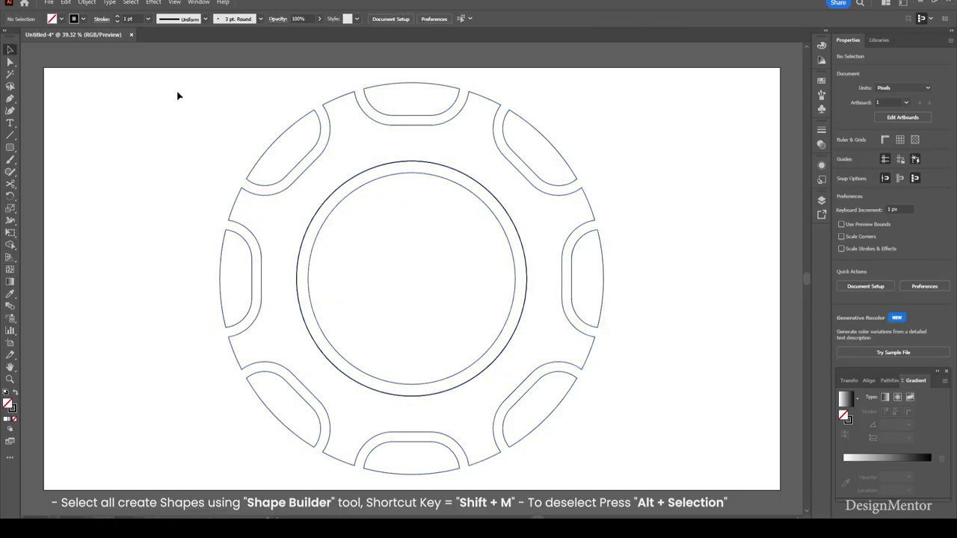
{"action": "left_click_drag", "start_coordinate": [198, 93], "coordinate": [338, 273]}
{"action": "key", "text": "shift+m"}
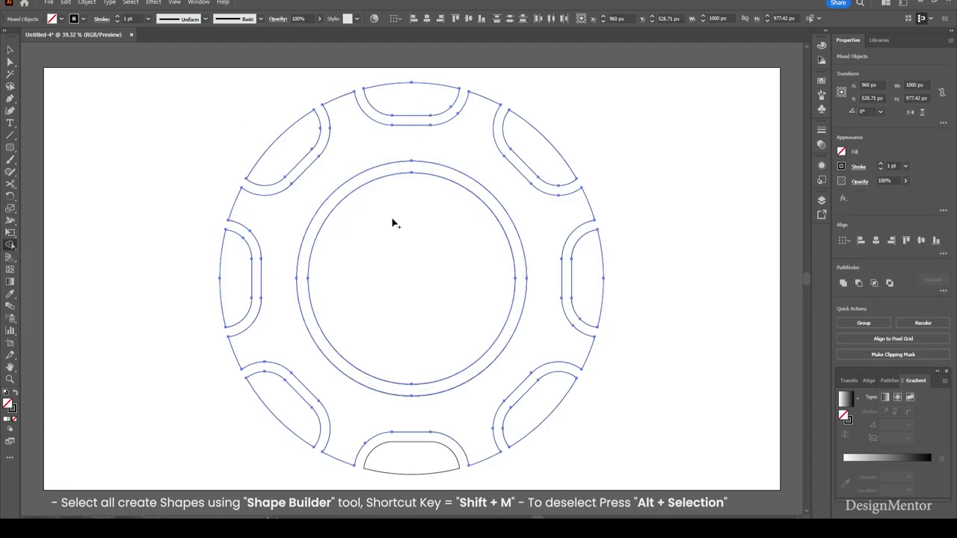
{"action": "left_click", "coordinate": [376, 178]}
{"action": "left_click", "coordinate": [367, 157]}
{"action": "key", "text": "v"}
{"action": "left_click", "coordinate": [684, 192]}
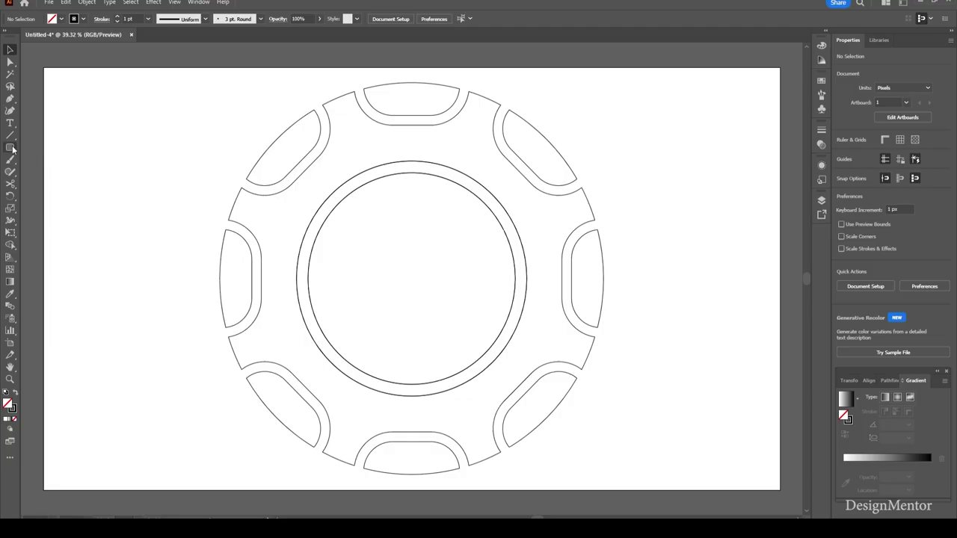
Create a 400×200 px rounded rectangle centred on the artboard
{"action": "left_click_drag", "start_coordinate": [9, 147], "coordinate": [60, 160]}
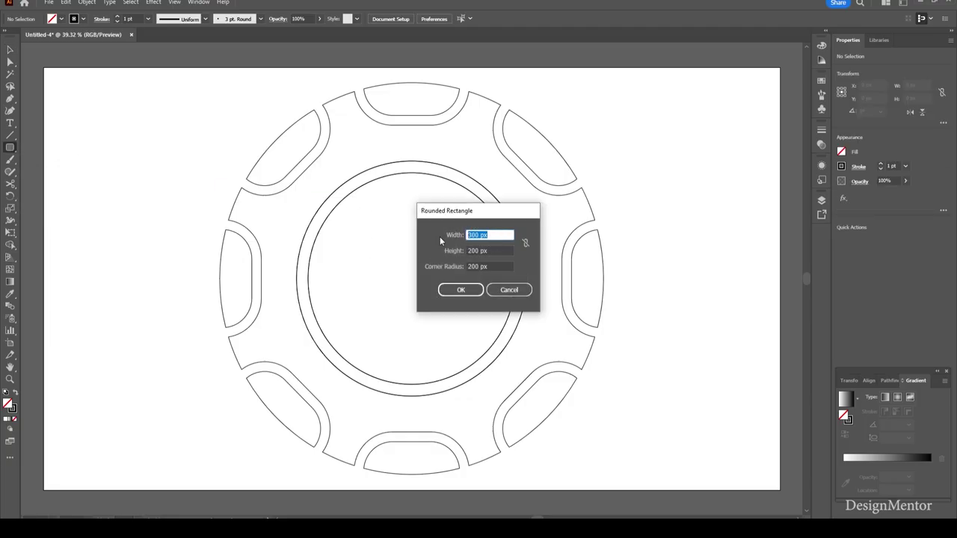
{"action": "type", "text": "400"}
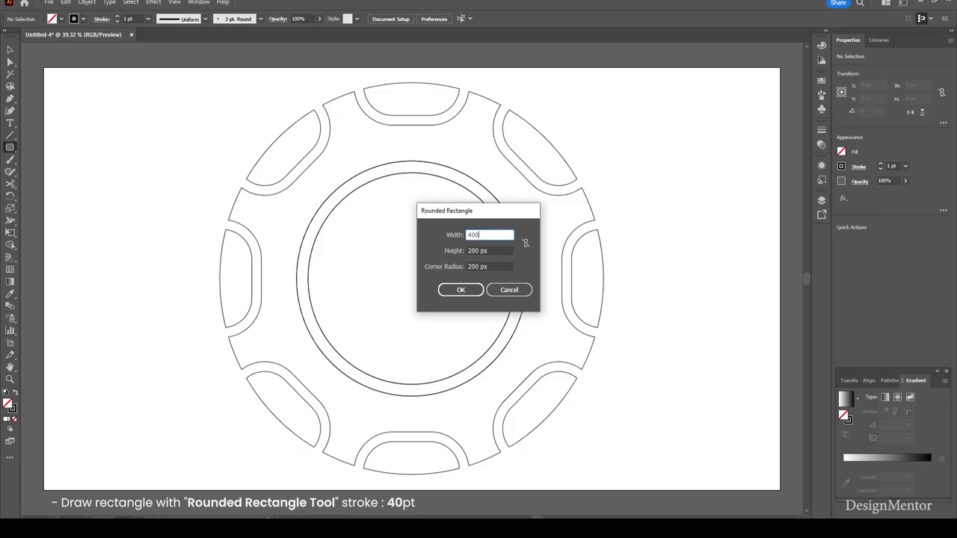
{"action": "left_click", "coordinate": [471, 290]}
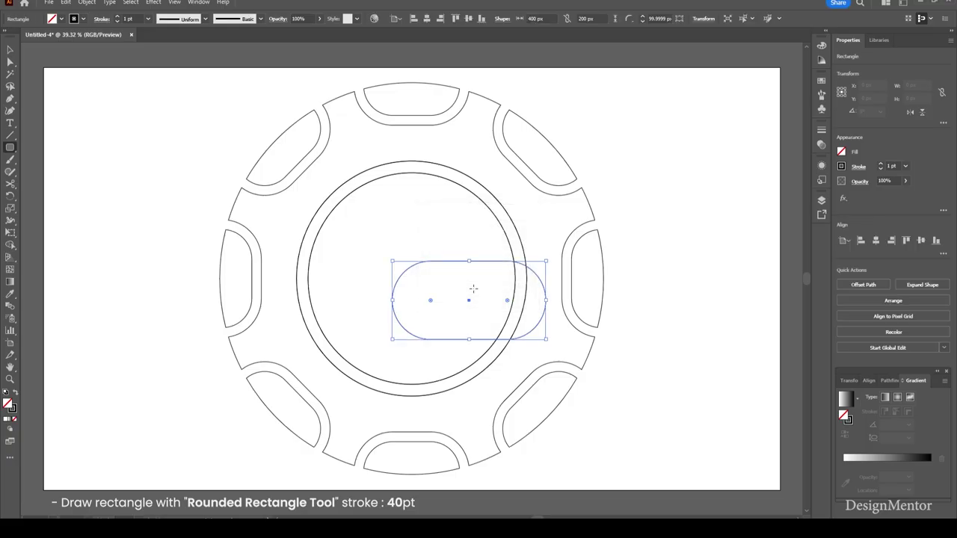
{"action": "left_click", "coordinate": [876, 240]}
{"action": "left_click", "coordinate": [921, 239]}
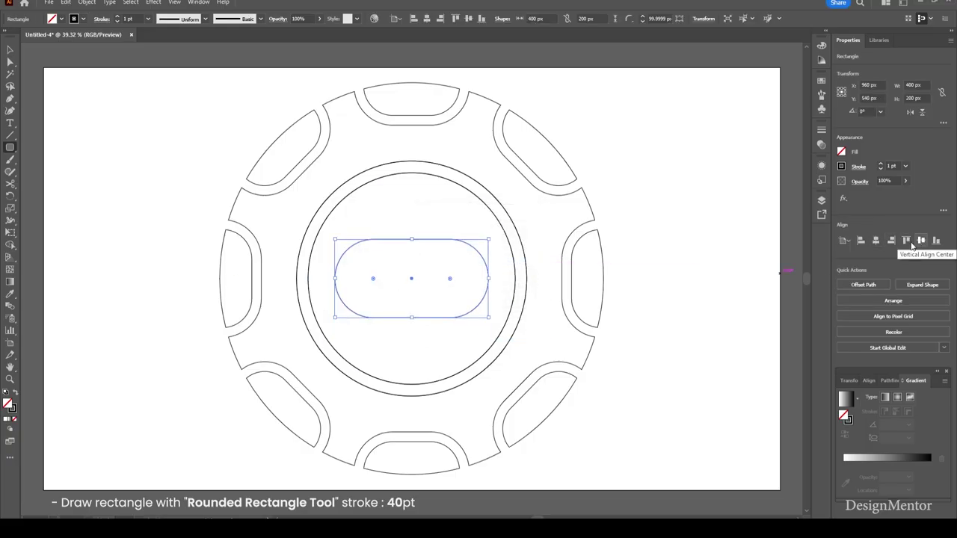
Give the rounded rectangle a 40 pt stroke and reselect it
{"action": "left_click", "coordinate": [896, 166]}
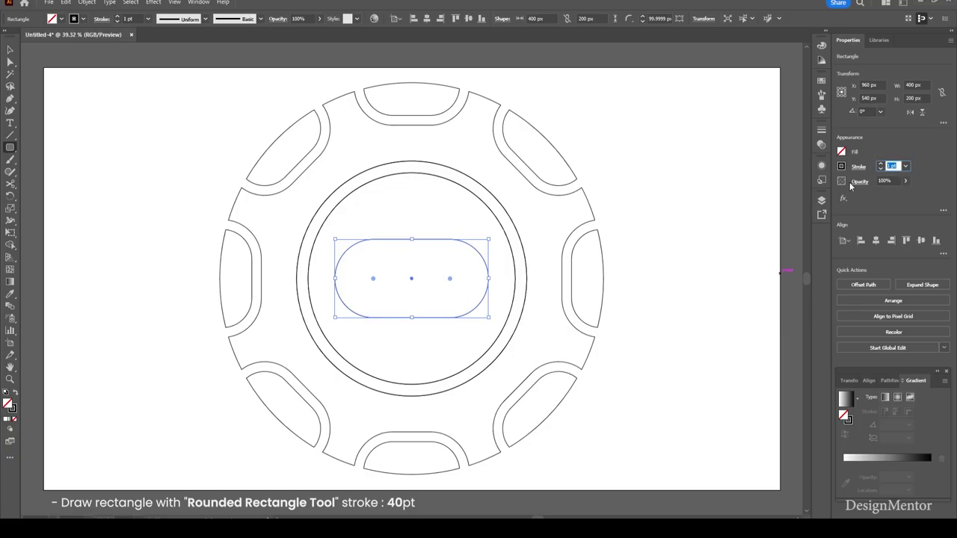
{"action": "type", "text": "40"}
{"action": "key", "text": "Return"}
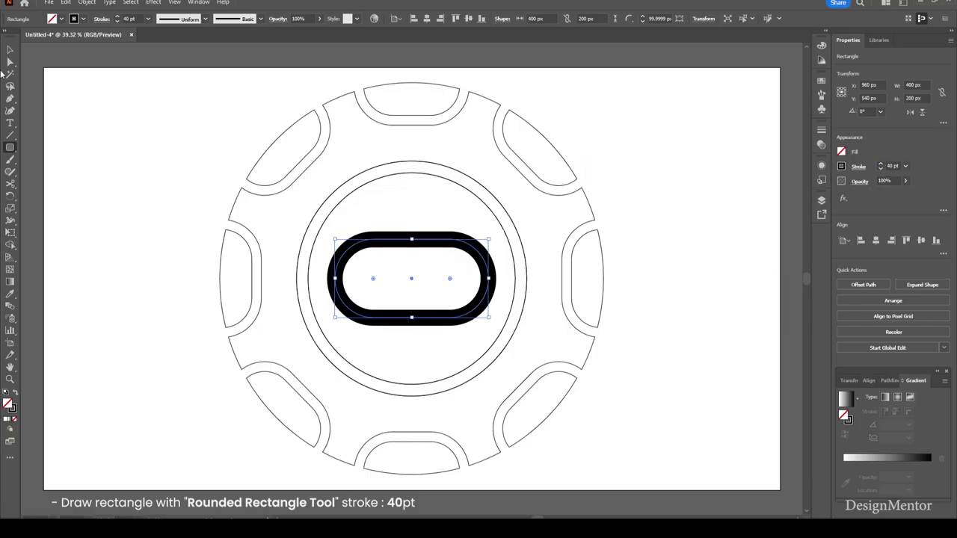
{"action": "left_click", "coordinate": [9, 49]}
{"action": "left_click", "coordinate": [167, 138]}
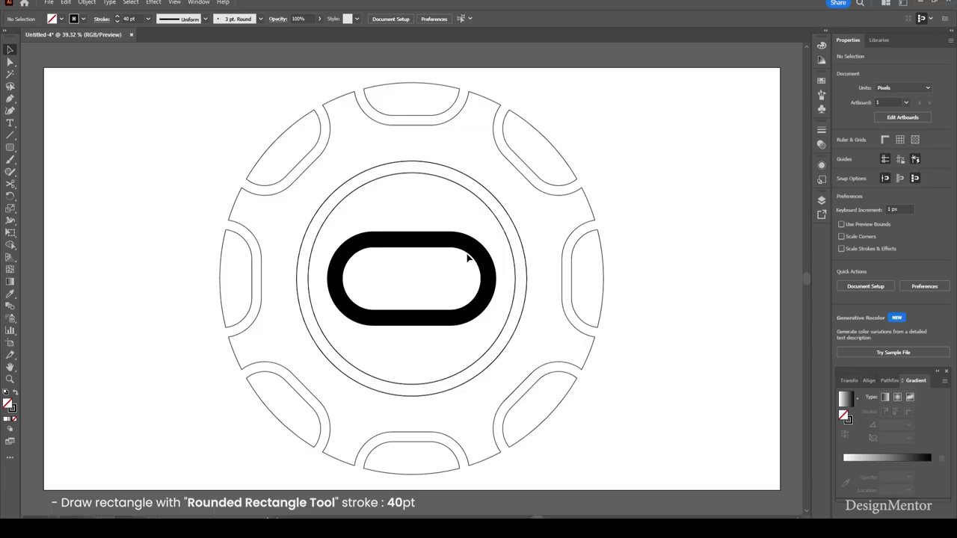
{"action": "left_click", "coordinate": [441, 243]}
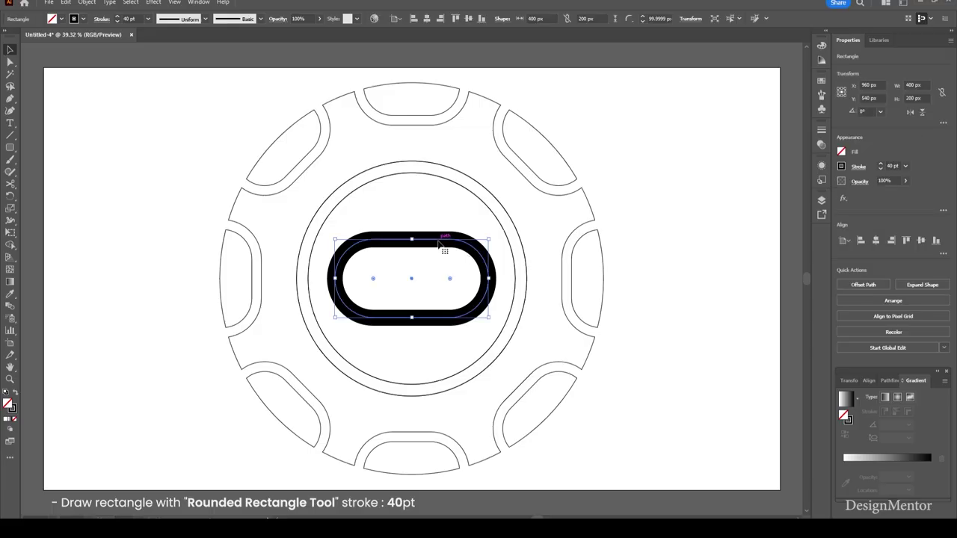
Delete the bottom and right anchors to leave an open C-shaped path
{"action": "key", "text": "a"}
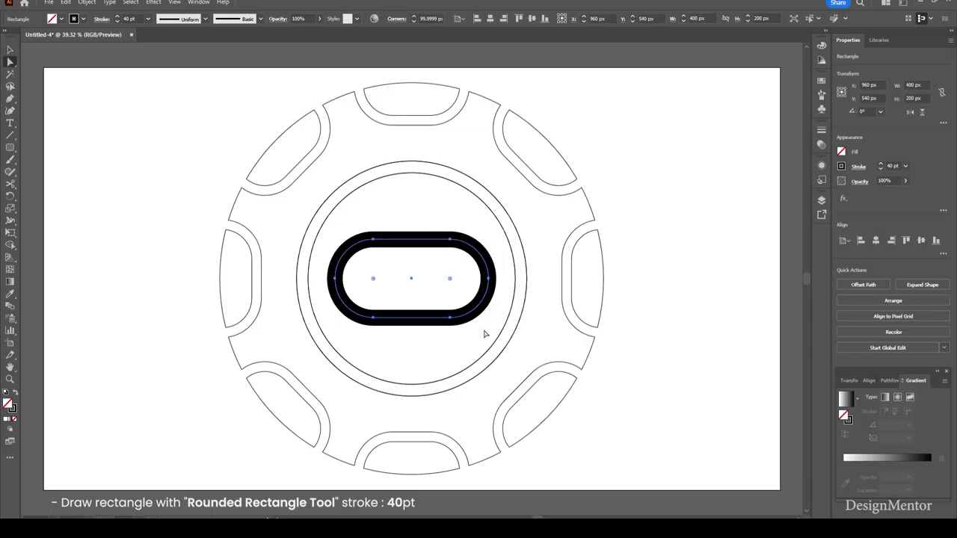
{"action": "left_click", "coordinate": [440, 312]}
{"action": "key", "text": "Delete"}
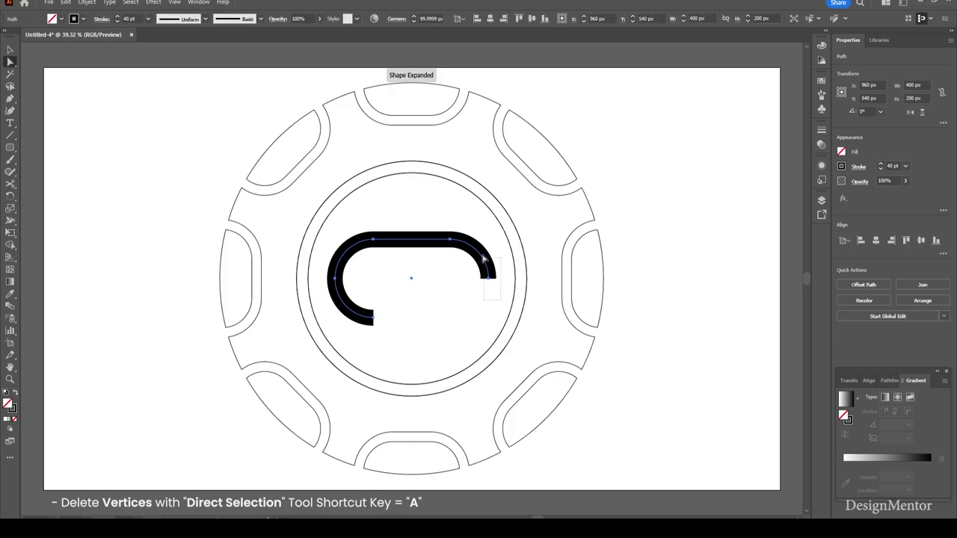
{"action": "left_click", "coordinate": [487, 278]}
{"action": "key", "text": "Delete"}
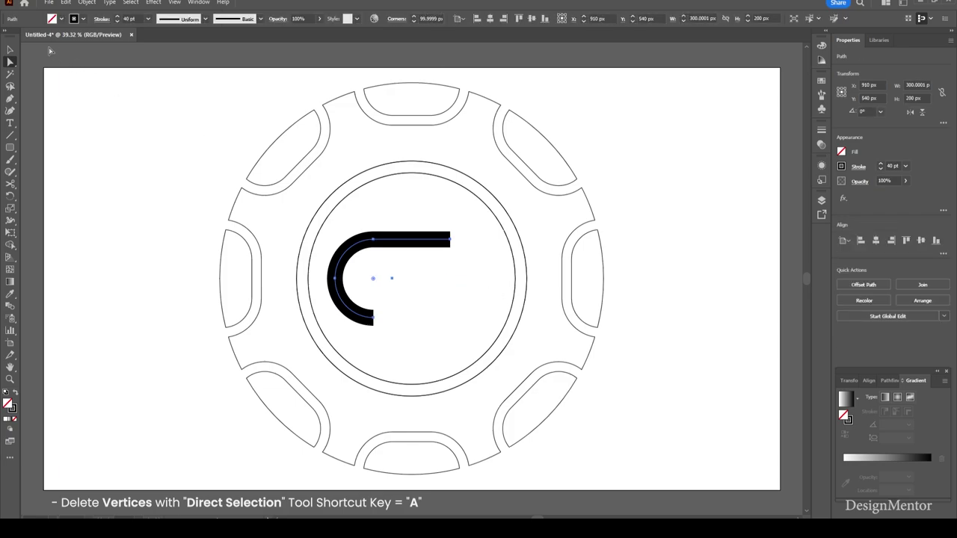
{"action": "left_click", "coordinate": [11, 50]}
{"action": "left_click", "coordinate": [407, 253]}
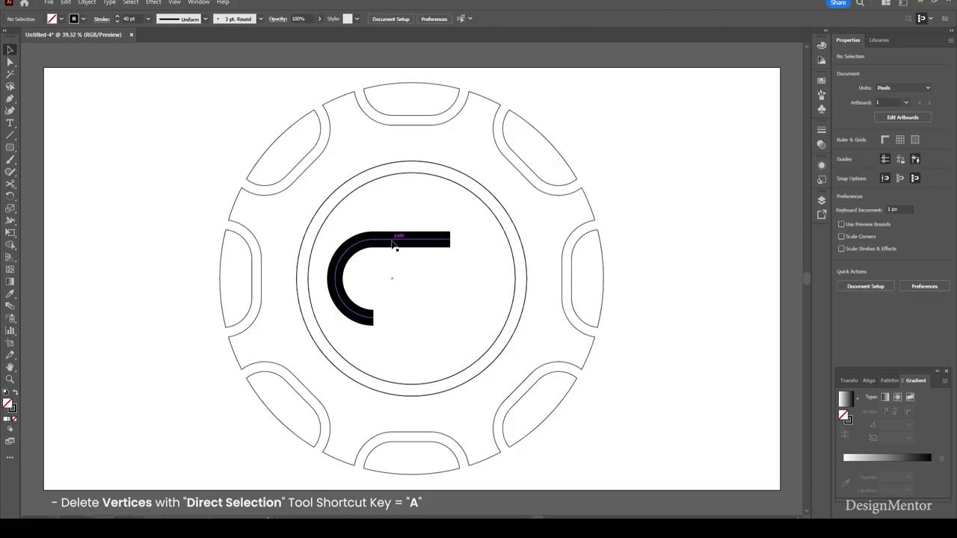
{"action": "left_click", "coordinate": [395, 241]}
Rotate the open path 45° counter-clockwise with Free Transform
{"action": "key", "text": "e"}
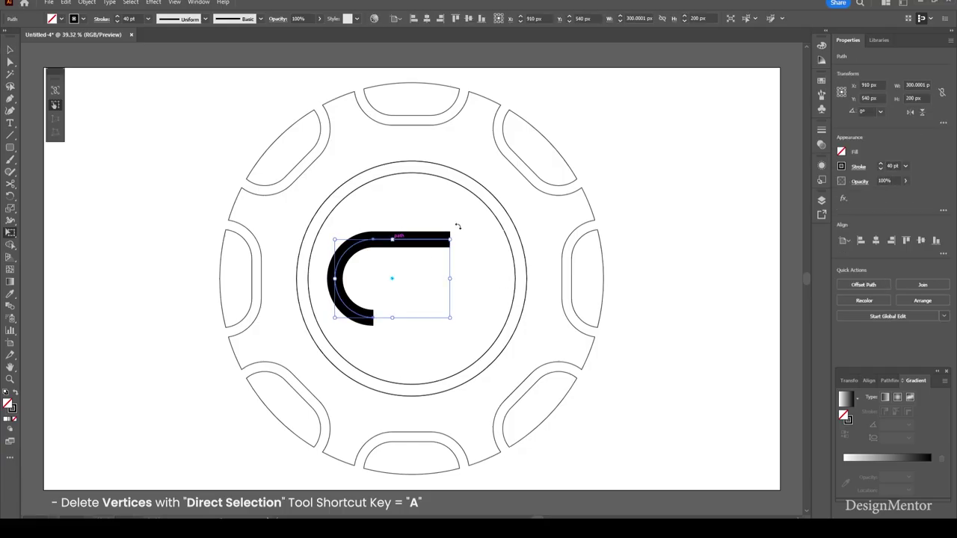
{"action": "left_click_drag", "start_coordinate": [465, 222], "coordinate": [404, 189]}
{"action": "key", "text": "v"}
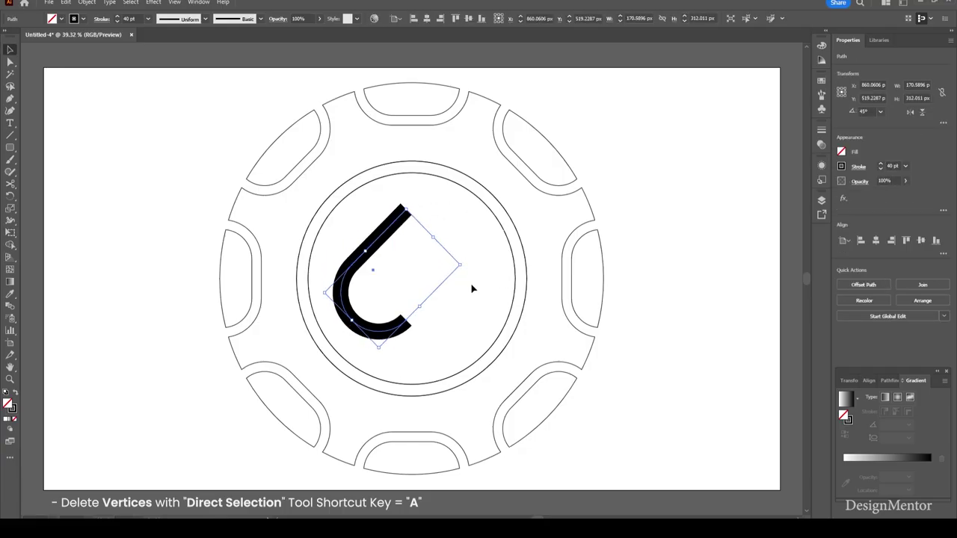
{"action": "left_click", "coordinate": [387, 241]}
{"action": "left_click", "coordinate": [381, 240]}
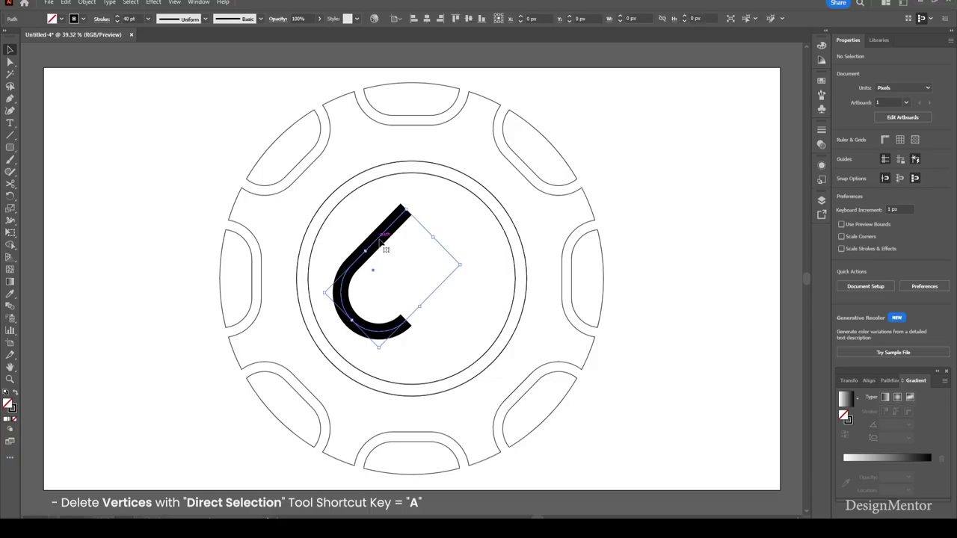
Reflect a vertical copy of the path and nudge it right to close the gap
{"action": "left_click", "coordinate": [87, 2]}
{"action": "mouse_move", "coordinate": [105, 13]}
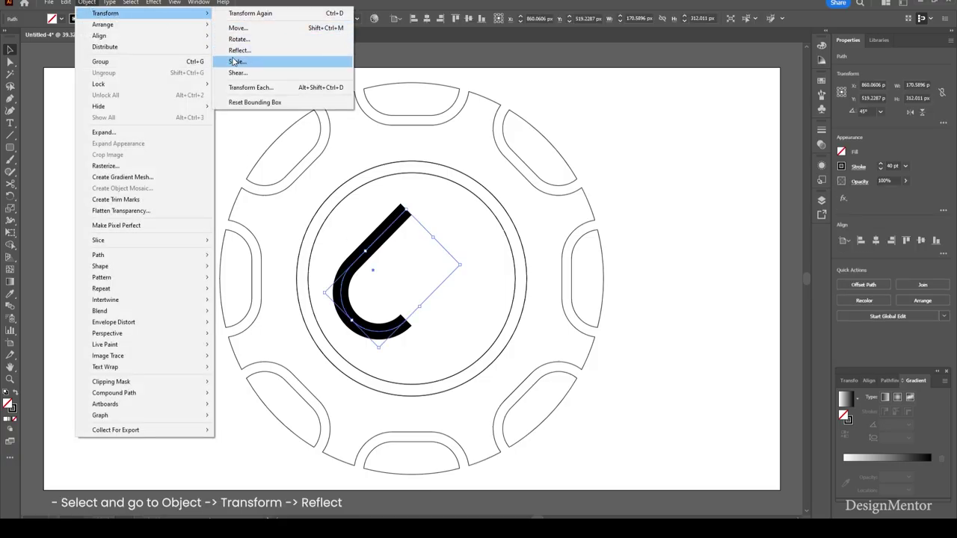
{"action": "left_click", "coordinate": [239, 50]}
{"action": "left_click", "coordinate": [428, 329]}
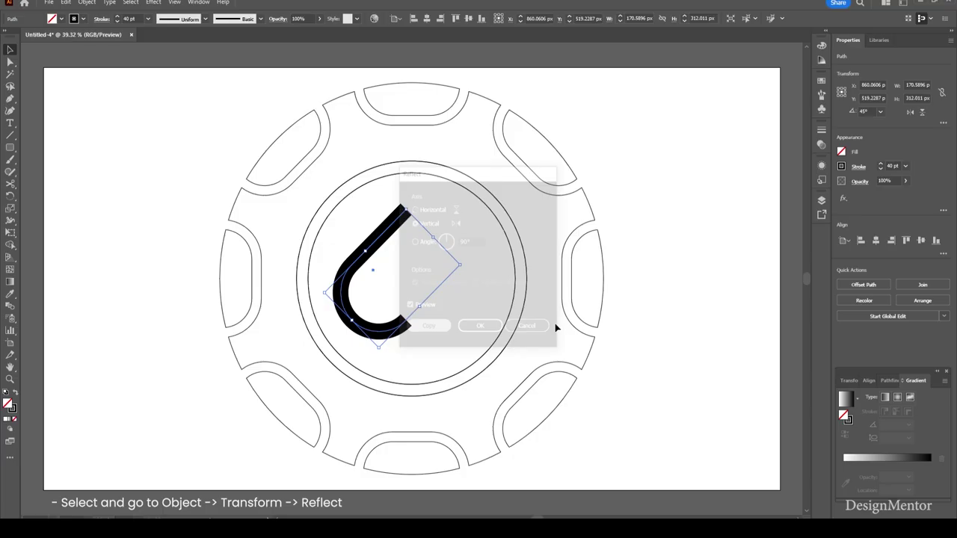
{"action": "key", "text": "shift+Right"}
{"action": "key", "text": "shift+Right"}
{"action": "key", "text": "shift+Right"}
{"action": "key", "text": "shift+Right"}
{"action": "key", "text": "shift+Right"}
{"action": "key", "text": "shift+Right"}
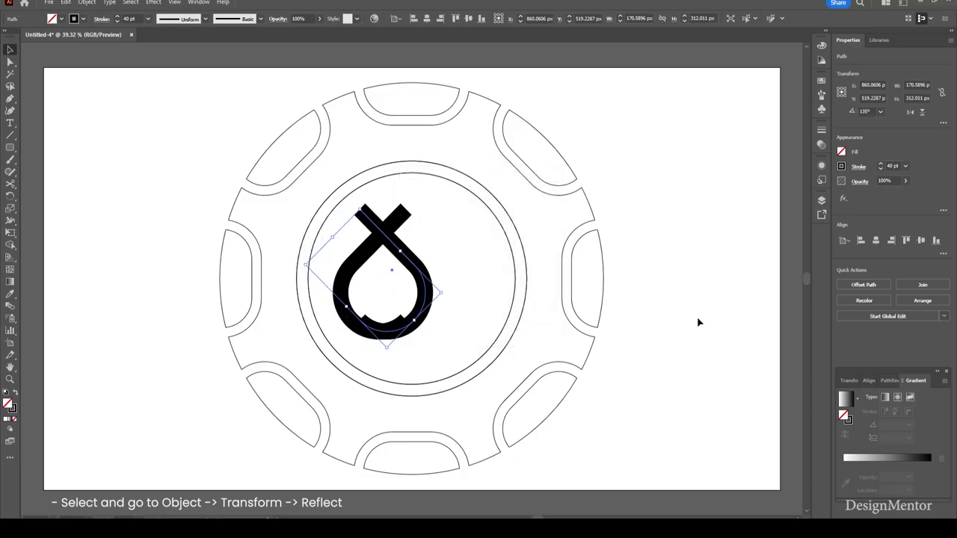
{"action": "key", "text": "shift+Right"}
{"action": "key", "text": "shift+Right"}
{"action": "key", "text": "shift+Right"}
{"action": "key", "text": "shift+Right"}
{"action": "key", "text": "shift+Right"}
{"action": "key", "text": "shift+Right"}
{"action": "key", "text": "shift+Right"}
{"action": "key", "text": "shift+Right"}
{"action": "key", "text": "shift+Right"}
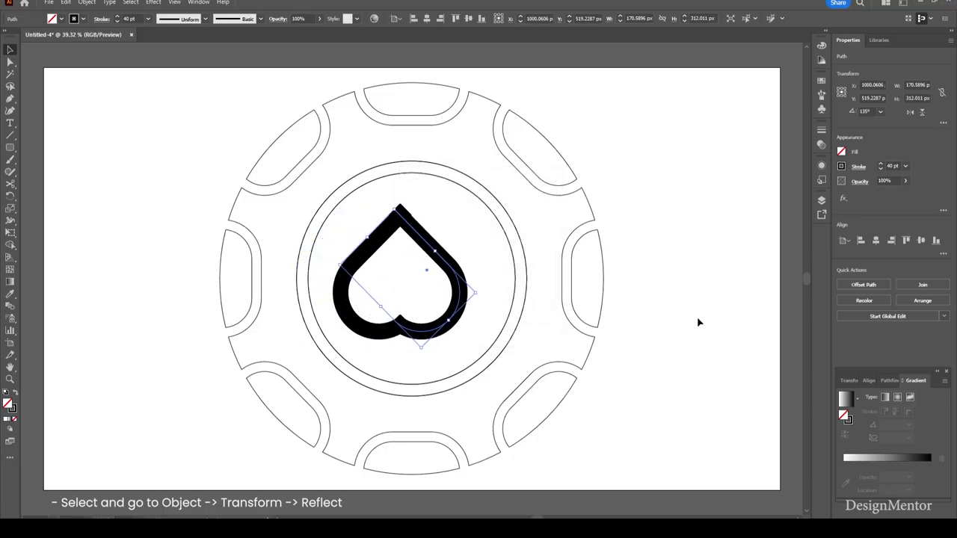
{"action": "key", "text": "Right"}
{"action": "key", "text": "Right"}
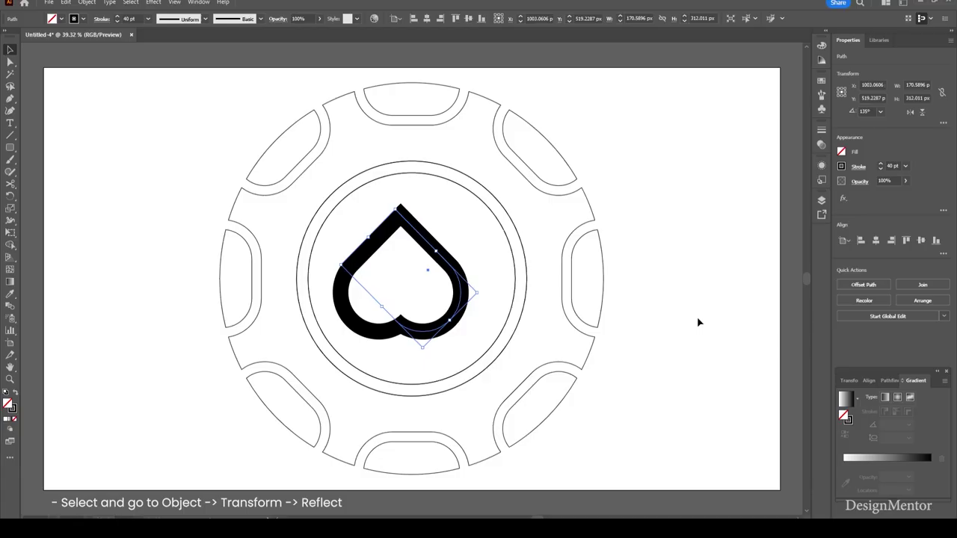
Draw a vertical stem line down from the heart shape's point
{"action": "left_click", "coordinate": [697, 322]}
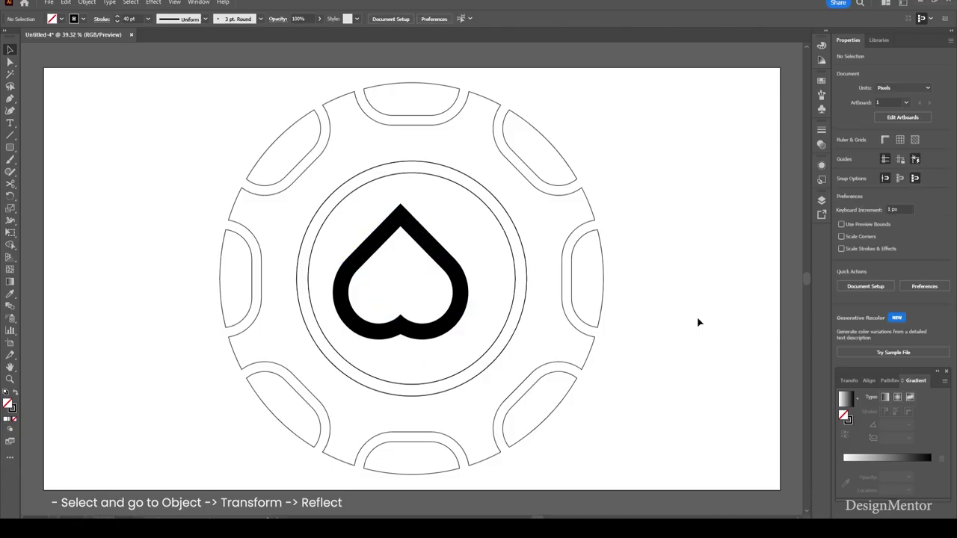
{"action": "left_click", "coordinate": [427, 236]}
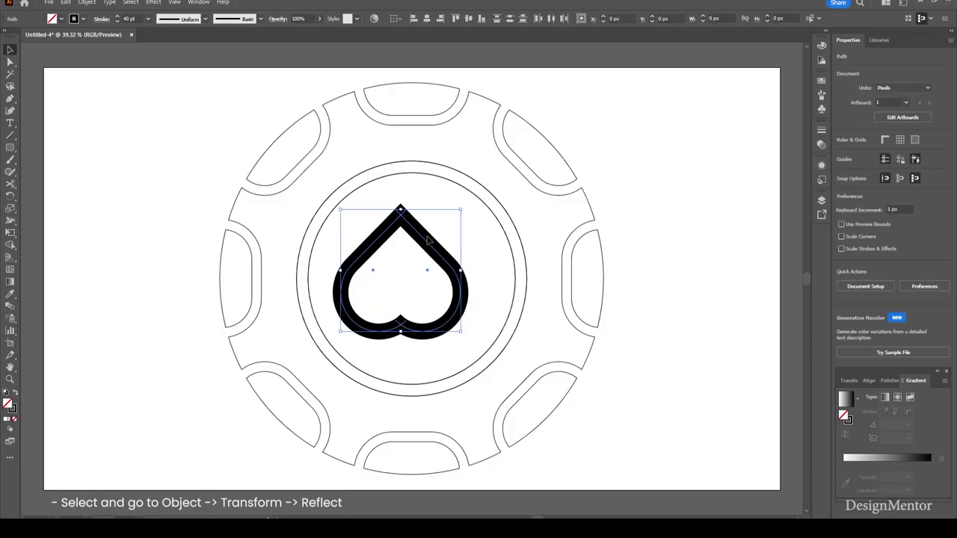
{"action": "left_click", "coordinate": [674, 263]}
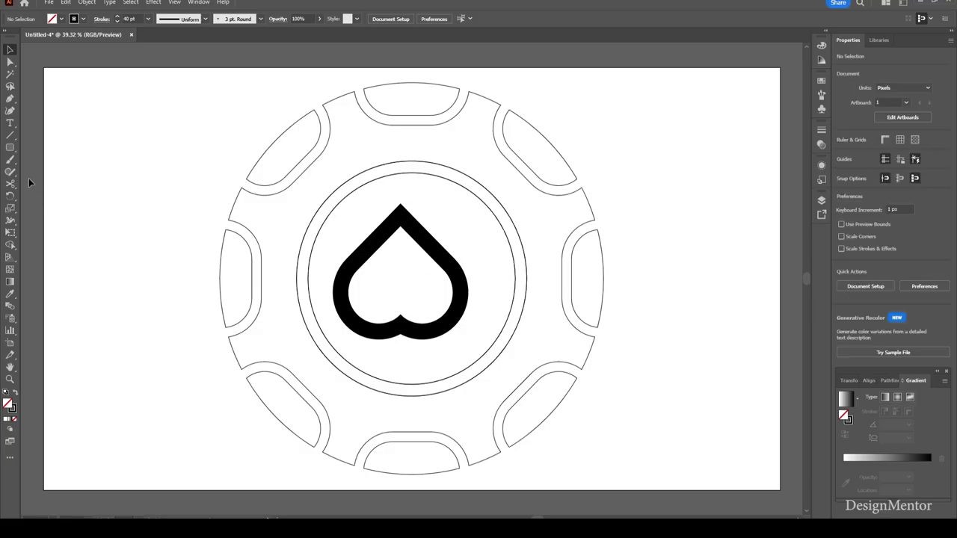
{"action": "left_click", "coordinate": [10, 138]}
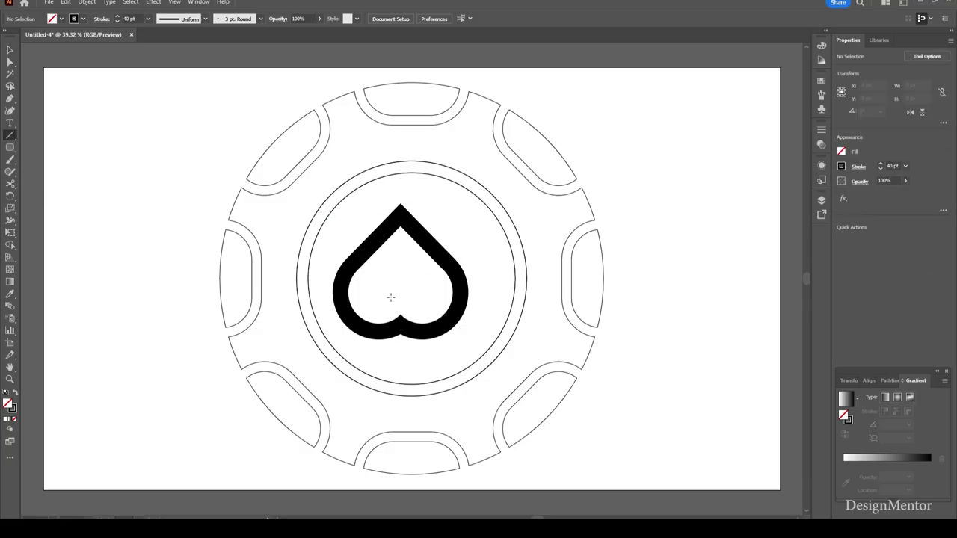
{"action": "left_click_drag", "start_coordinate": [400, 324], "coordinate": [400, 357]}
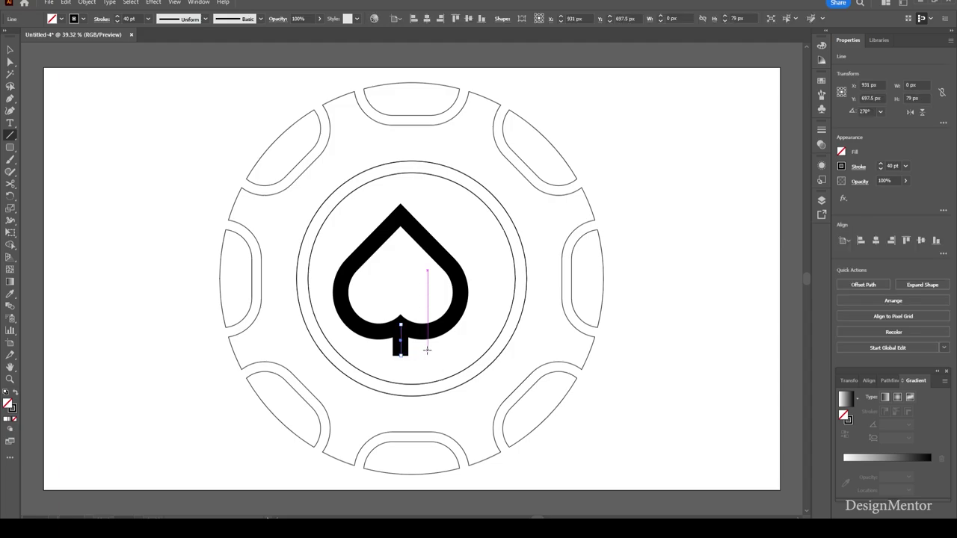
Give the stem a rounded cap and group it with the heart into a spade
{"action": "left_click", "coordinate": [102, 20]}
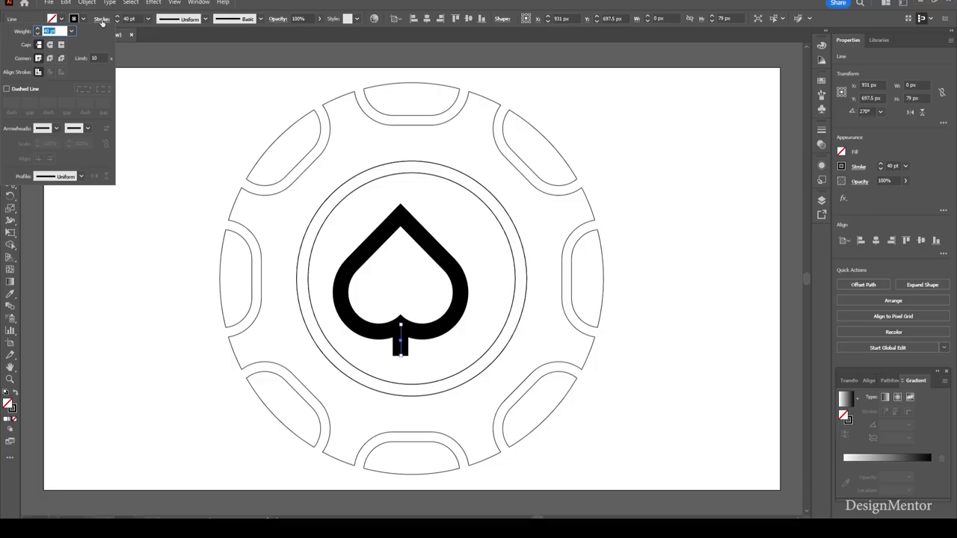
{"action": "left_click", "coordinate": [50, 44]}
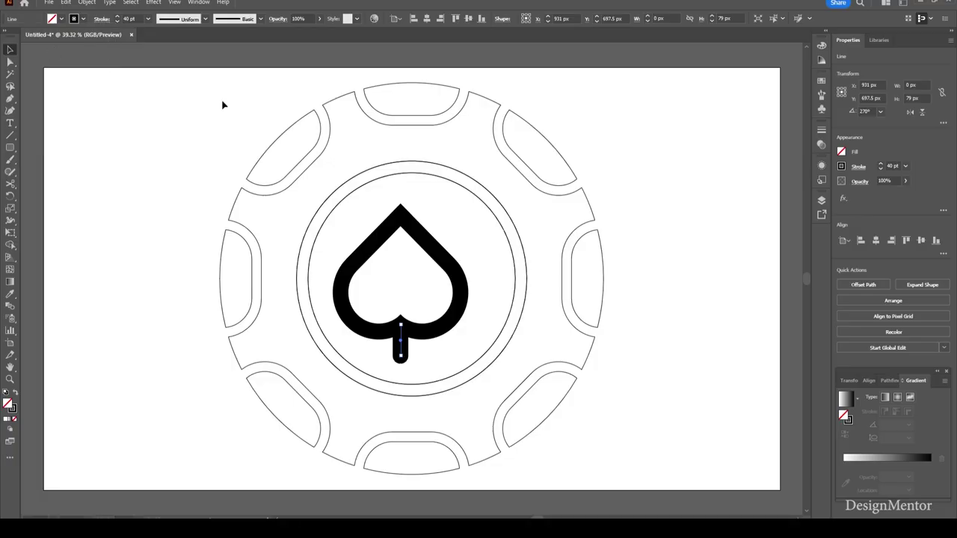
{"action": "left_click", "coordinate": [696, 326]}
{"action": "left_click", "coordinate": [441, 326]}
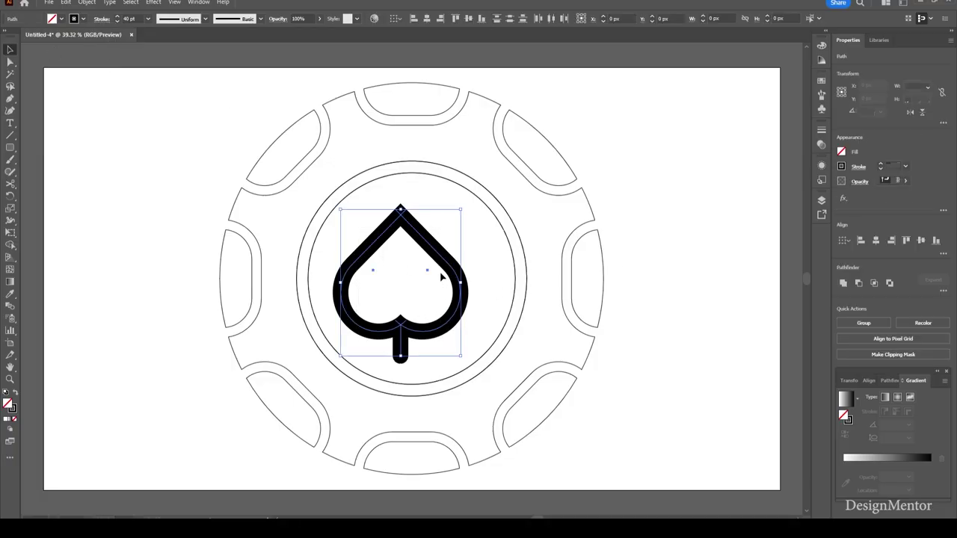
{"action": "right_click", "coordinate": [441, 260]}
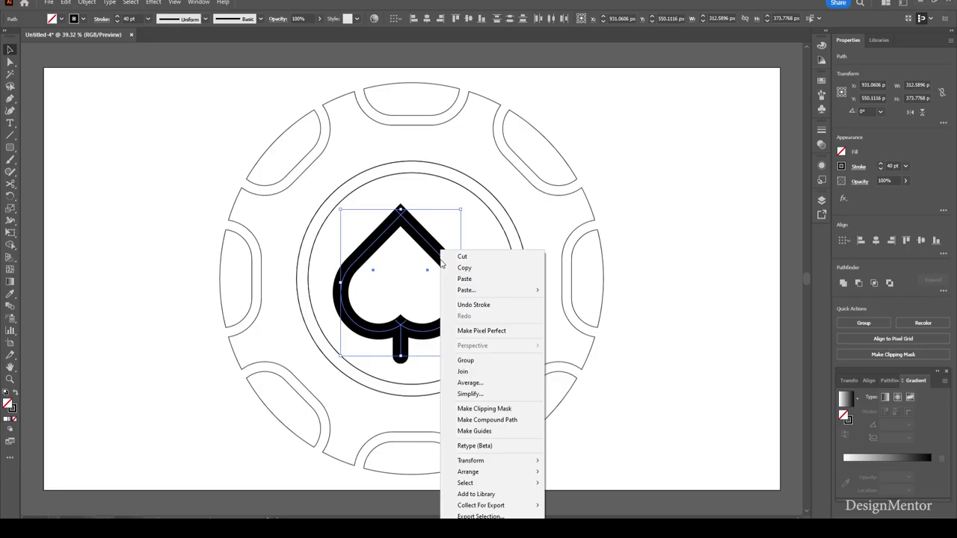
{"action": "left_click", "coordinate": [465, 360]}
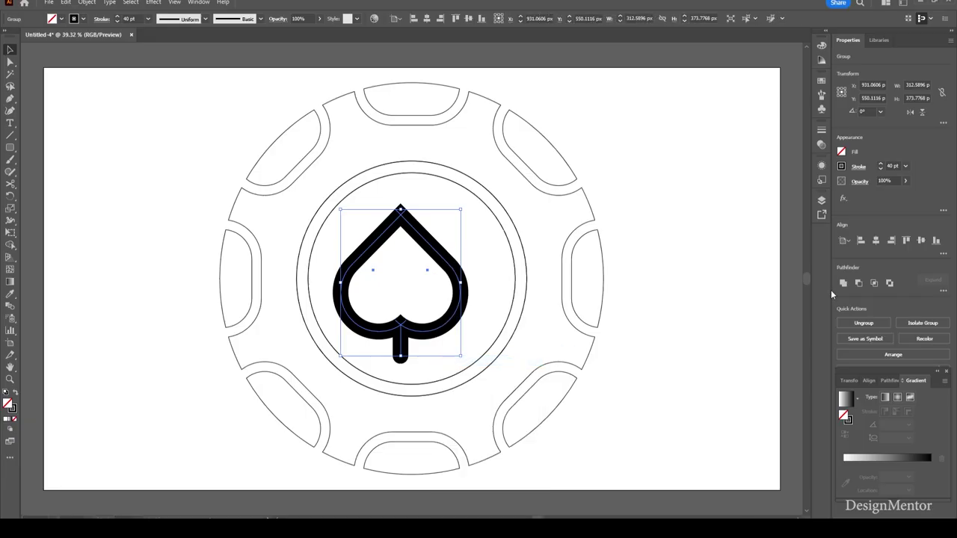
Centre the spade on the artboard and scale it down to about 269×322 px
{"action": "left_click", "coordinate": [876, 241]}
{"action": "left_click", "coordinate": [921, 240]}
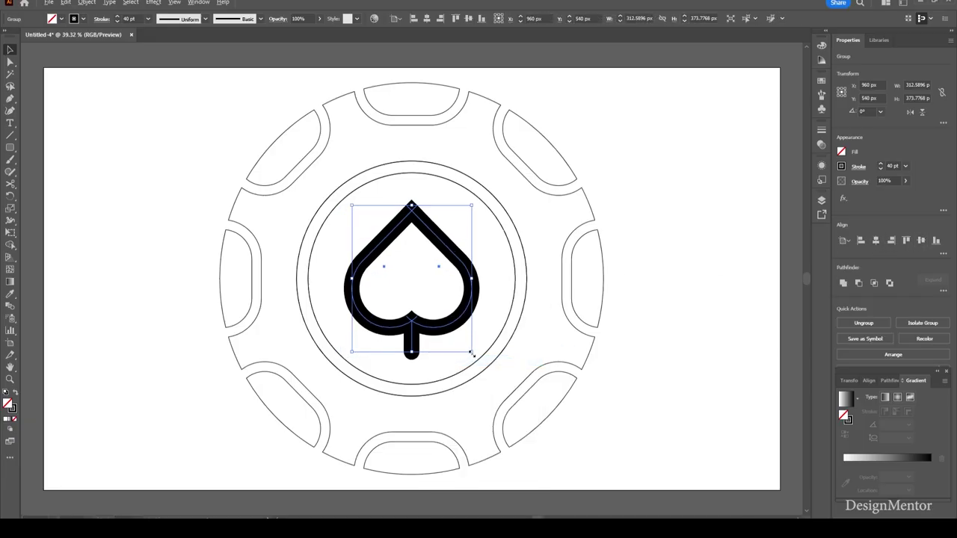
{"action": "left_click_drag", "start_coordinate": [472, 353], "coordinate": [465, 339]}
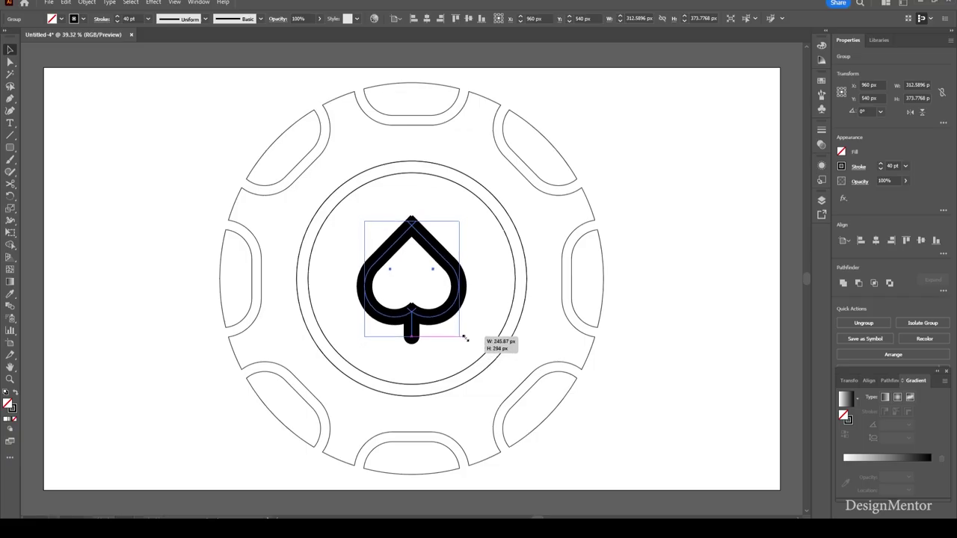
{"action": "left_click", "coordinate": [634, 354]}
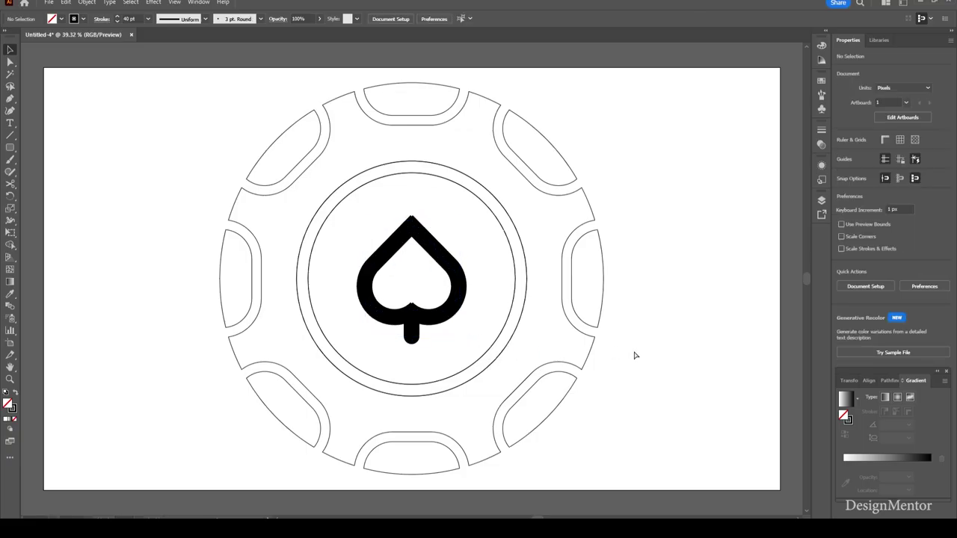
{"action": "key", "text": "ctrl+z"}
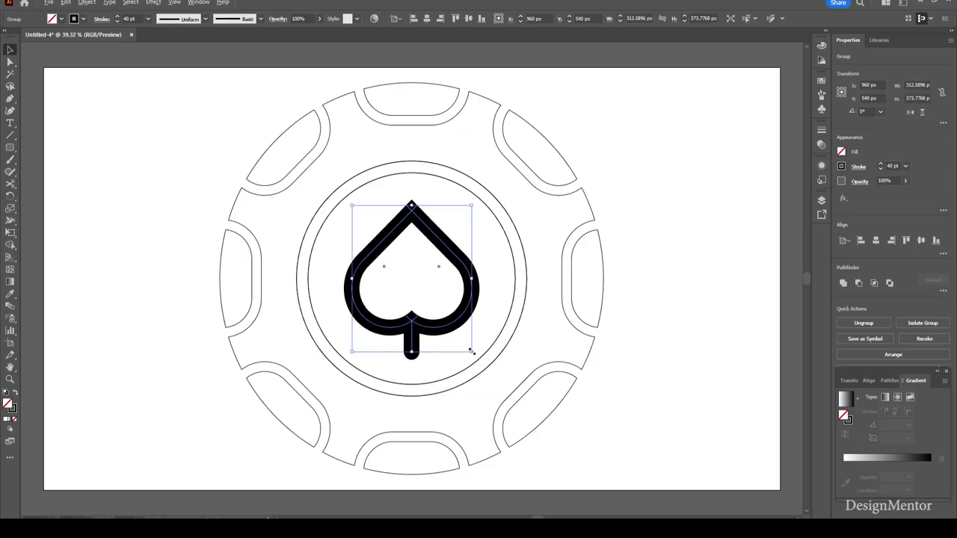
{"action": "left_click_drag", "start_coordinate": [472, 351], "coordinate": [465, 342]}
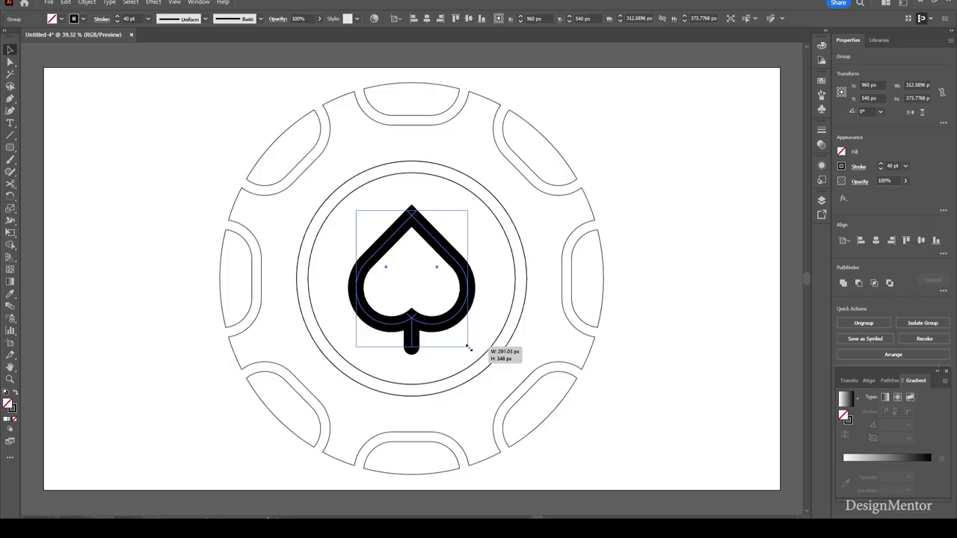
{"action": "left_click", "coordinate": [657, 376]}
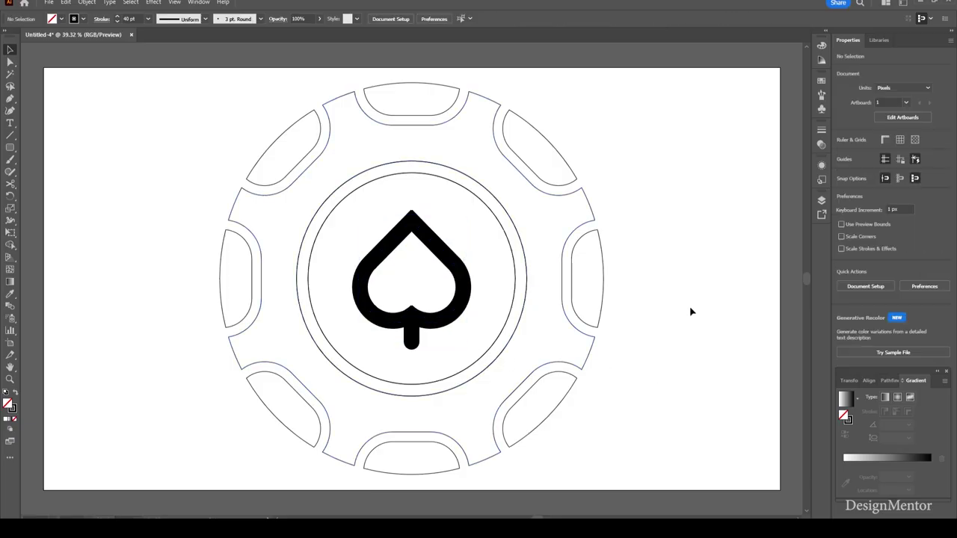
{"action": "left_click", "coordinate": [453, 314]}
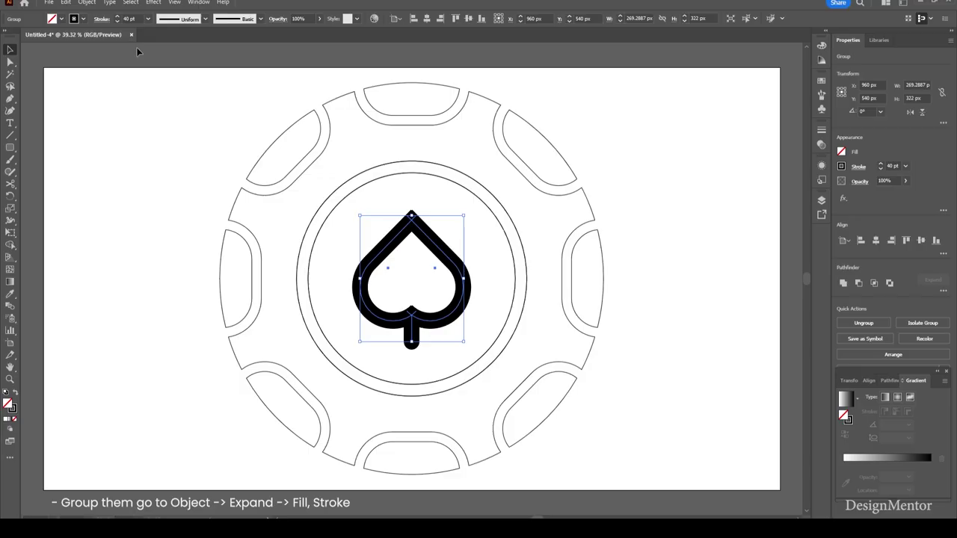
Expand the spade outline's fill and stroke into shapes via Object > Expand
{"action": "left_click", "coordinate": [87, 2]}
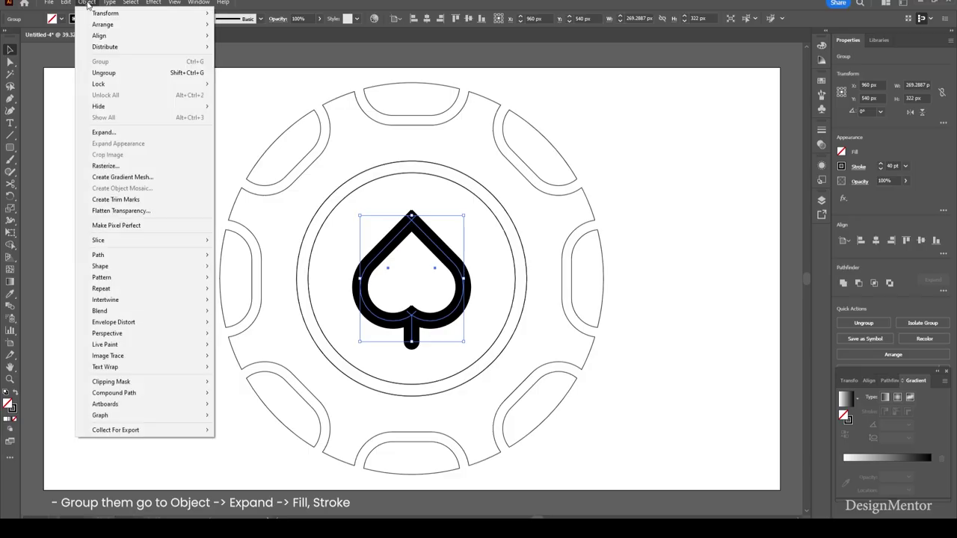
{"action": "left_click", "coordinate": [104, 132]}
{"action": "left_click", "coordinate": [455, 321]}
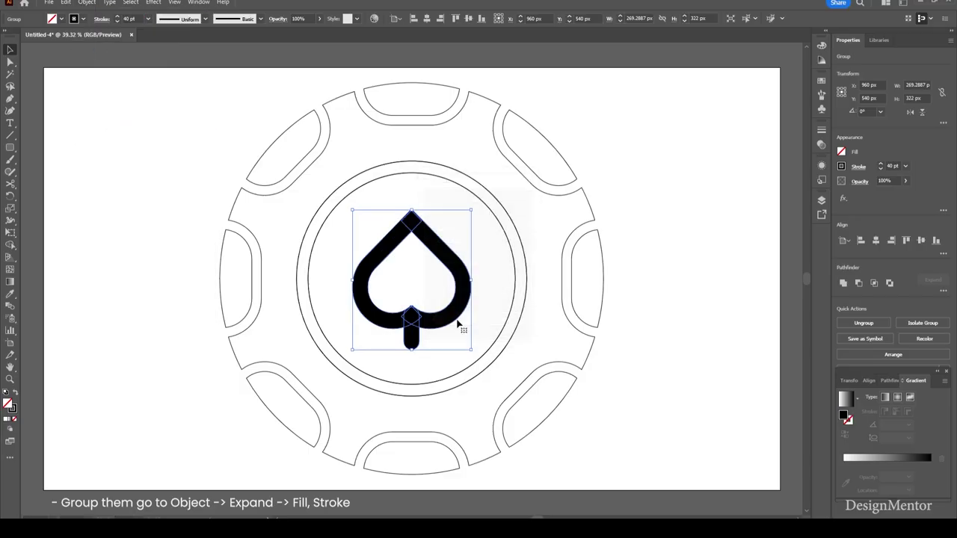
{"action": "left_click", "coordinate": [87, 3]}
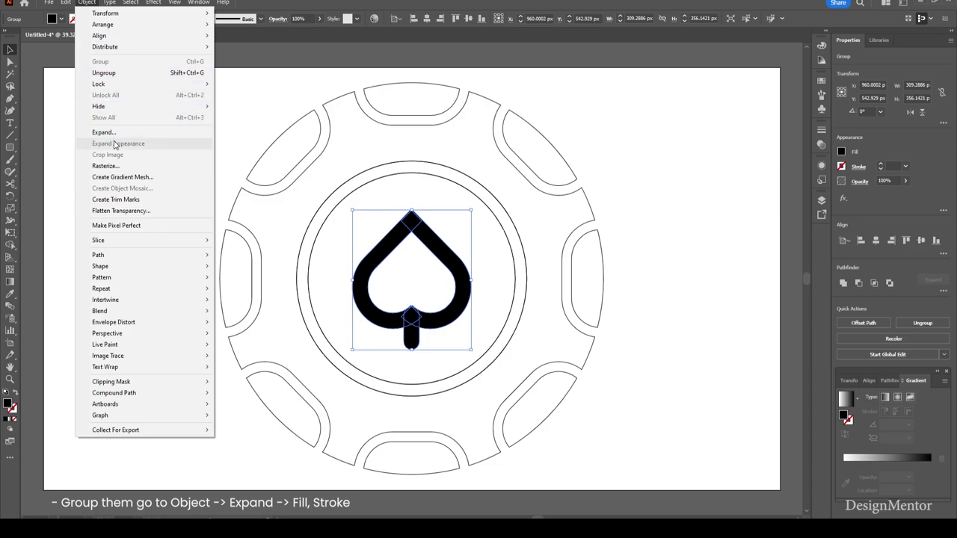
{"action": "key", "text": "Escape"}
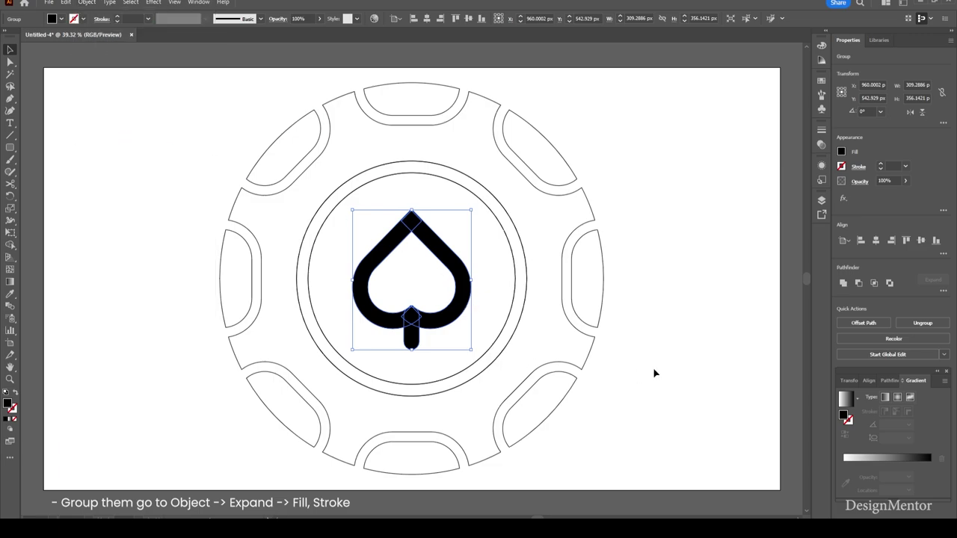
Unite the expanded spade pieces into a single compound shape with Pathfinder
{"action": "left_click", "coordinate": [654, 373]}
{"action": "left_click", "coordinate": [434, 254]}
{"action": "left_click", "coordinate": [843, 284]}
{"action": "left_click", "coordinate": [729, 289]}
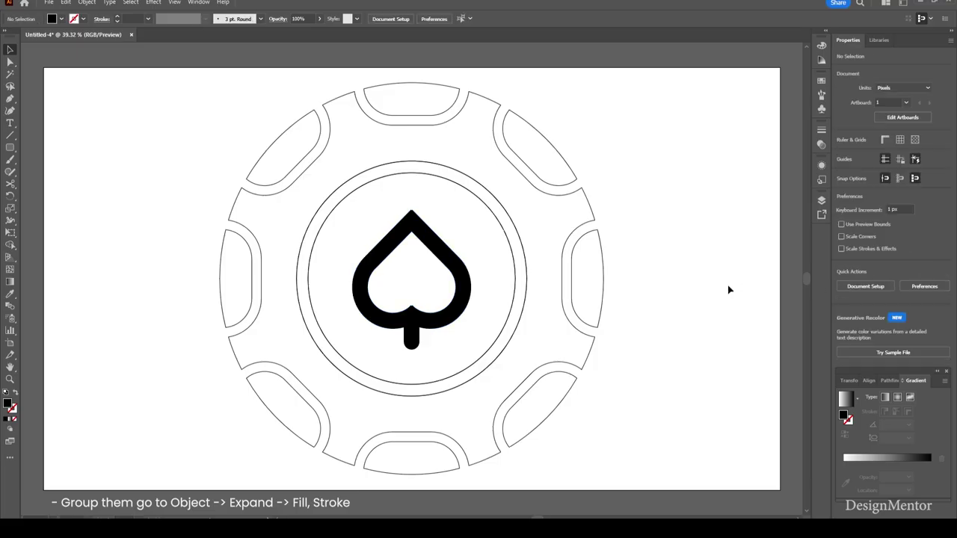
{"action": "left_click", "coordinate": [434, 254]}
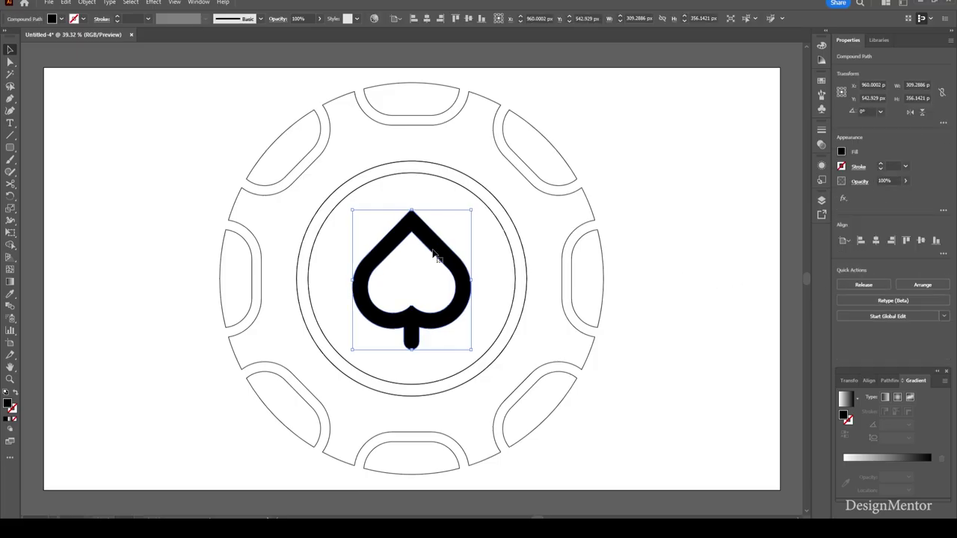
Try a white fill on the merged spade, undo it, and reselect the spade
{"action": "left_click", "coordinate": [62, 20]}
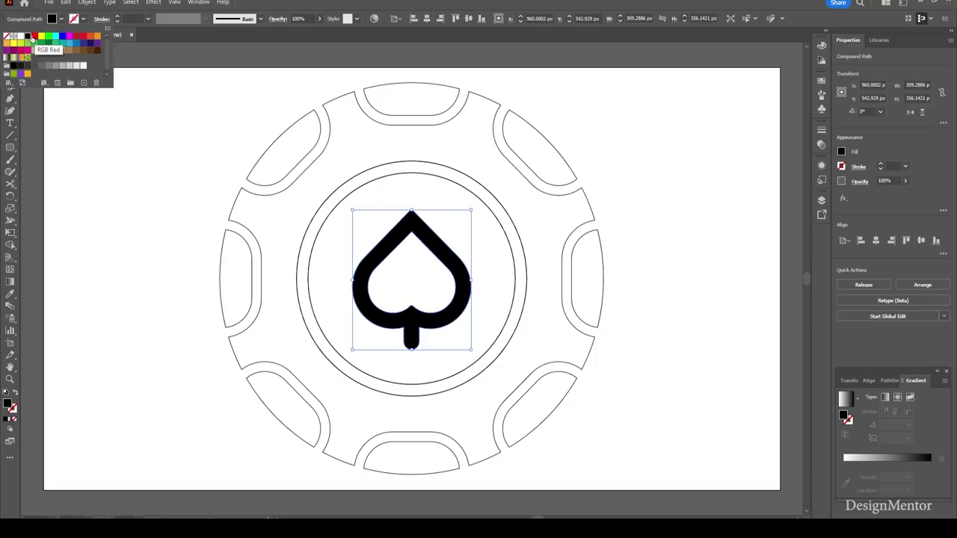
{"action": "left_click", "coordinate": [21, 38]}
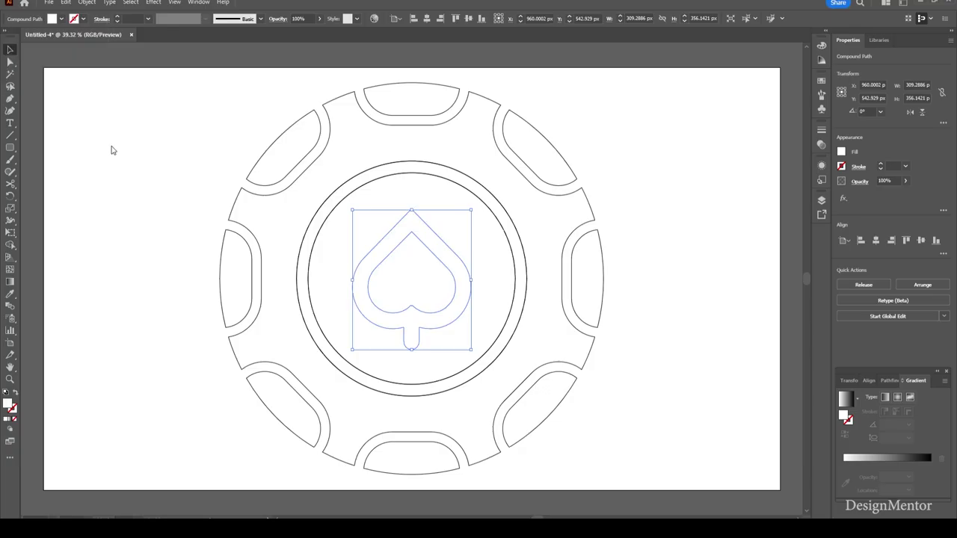
{"action": "key", "text": "ctrl+z"}
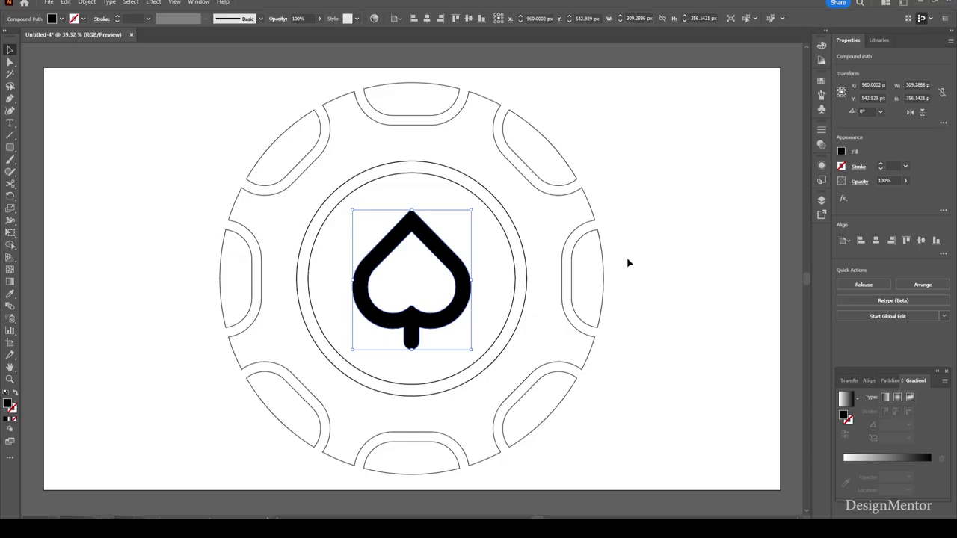
{"action": "left_click", "coordinate": [678, 251]}
{"action": "left_click", "coordinate": [437, 240]}
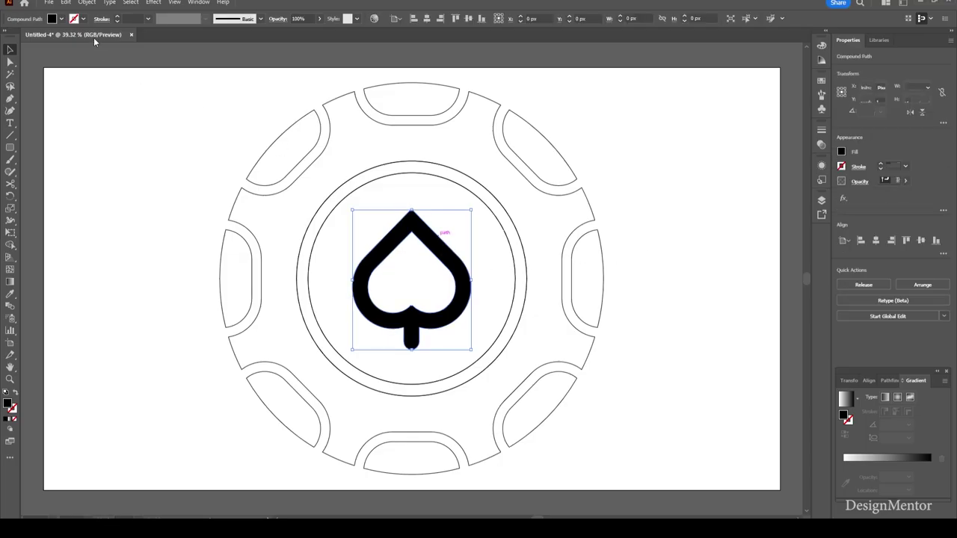
{"action": "left_click", "coordinate": [62, 19]}
Fill the spade white, then fill all chip shapes black
{"action": "left_click", "coordinate": [18, 38]}
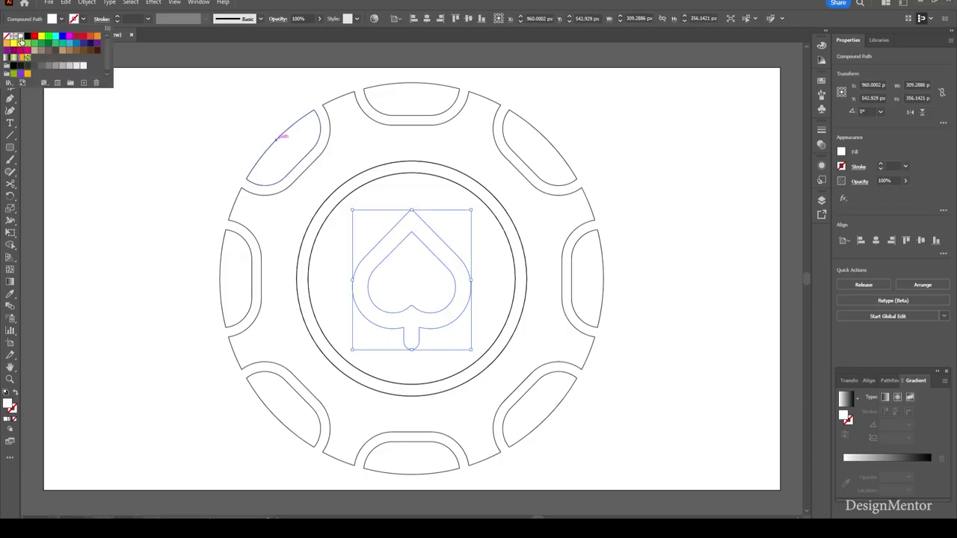
{"action": "key", "text": "ctrl+a"}
{"action": "left_click", "coordinate": [62, 19]}
{"action": "left_click", "coordinate": [27, 37]}
{"action": "key", "text": "Escape"}
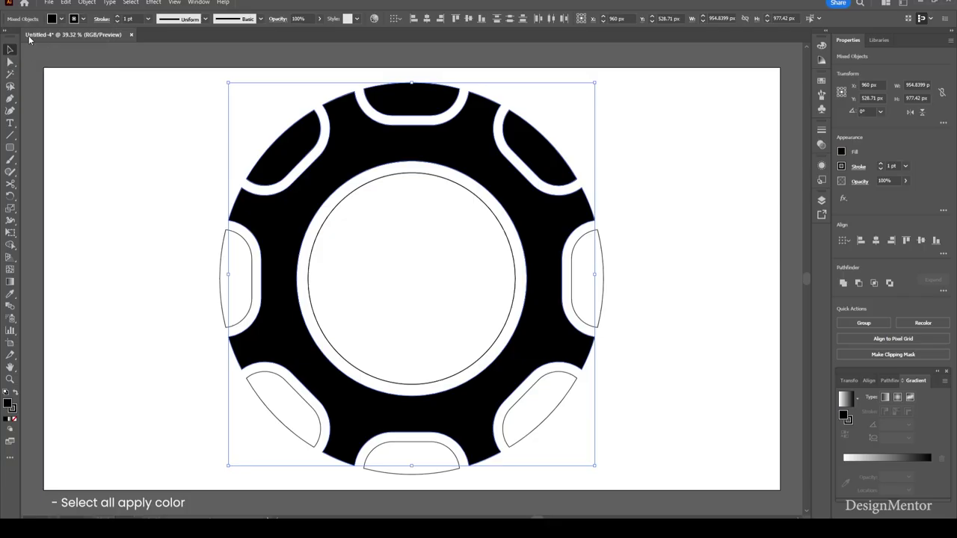
{"action": "left_click", "coordinate": [662, 199]}
Fill the inner circle black
{"action": "left_click", "coordinate": [441, 181]}
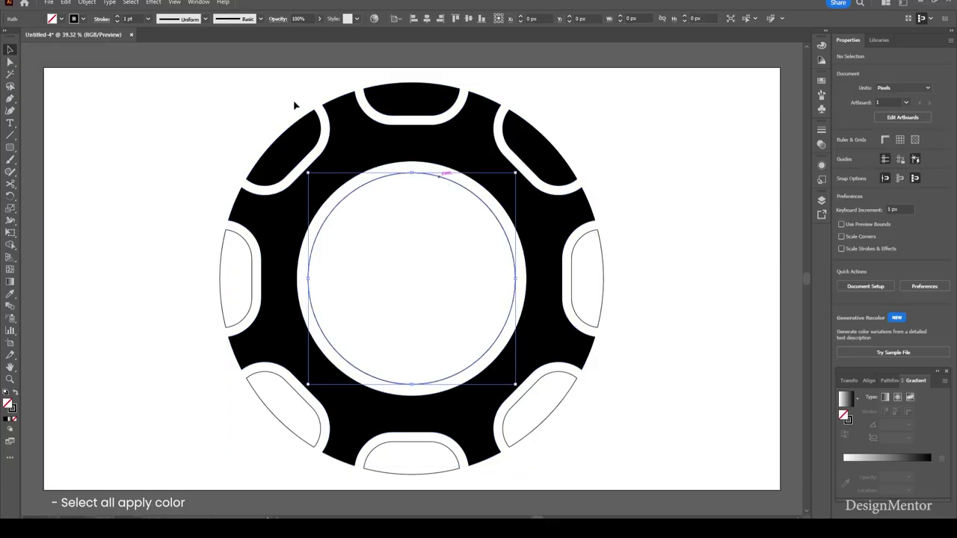
{"action": "left_click", "coordinate": [62, 18]}
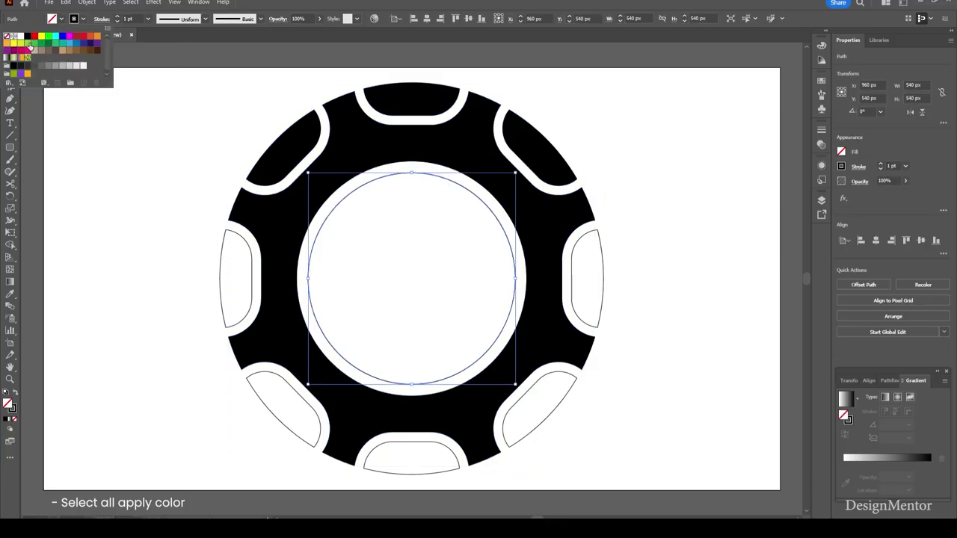
{"action": "left_click", "coordinate": [27, 38]}
{"action": "key", "text": "Escape"}
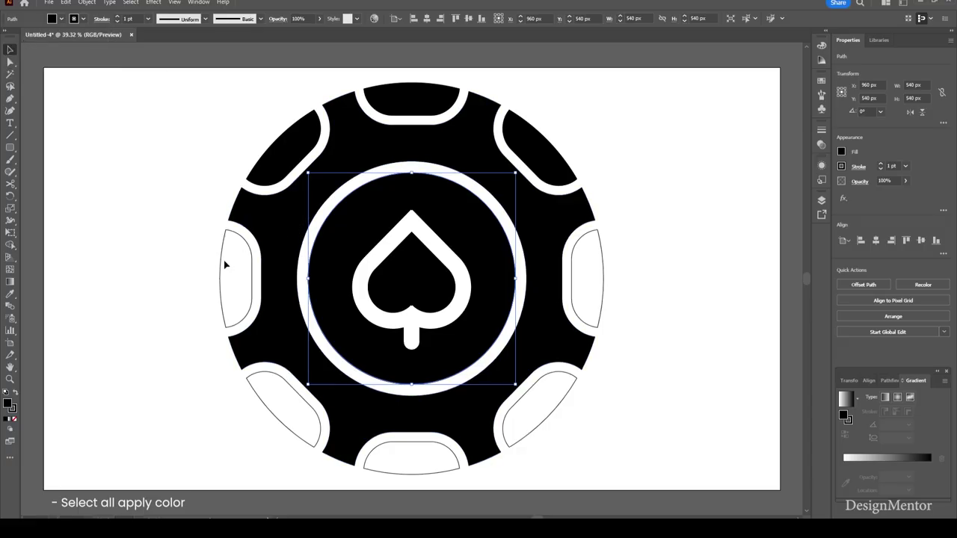
Fill the five rim notch shapes (left, lower-left, bottom, lower-right, right) black
{"action": "left_click", "coordinate": [226, 263]}
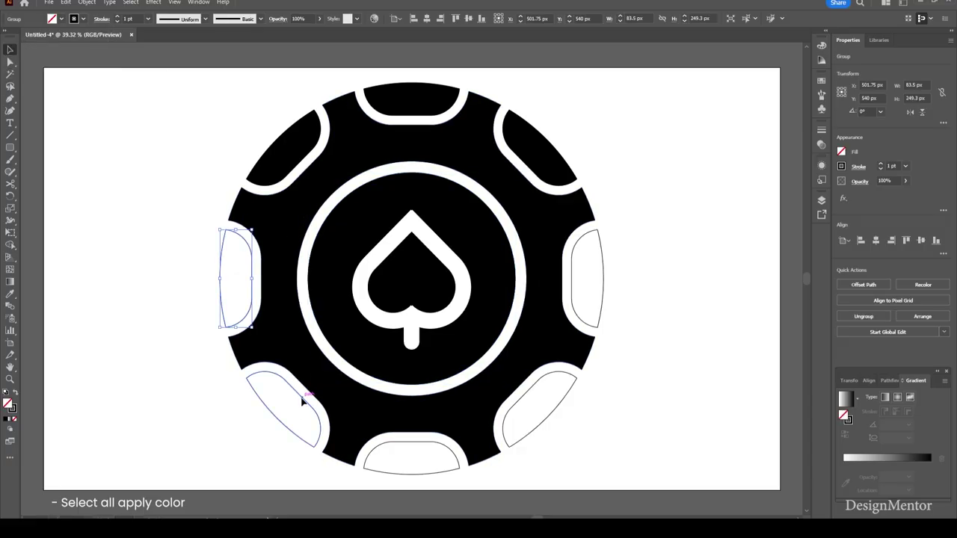
{"action": "left_click", "coordinate": [303, 402], "text": "shift"}
{"action": "left_click", "coordinate": [409, 446], "text": "shift"}
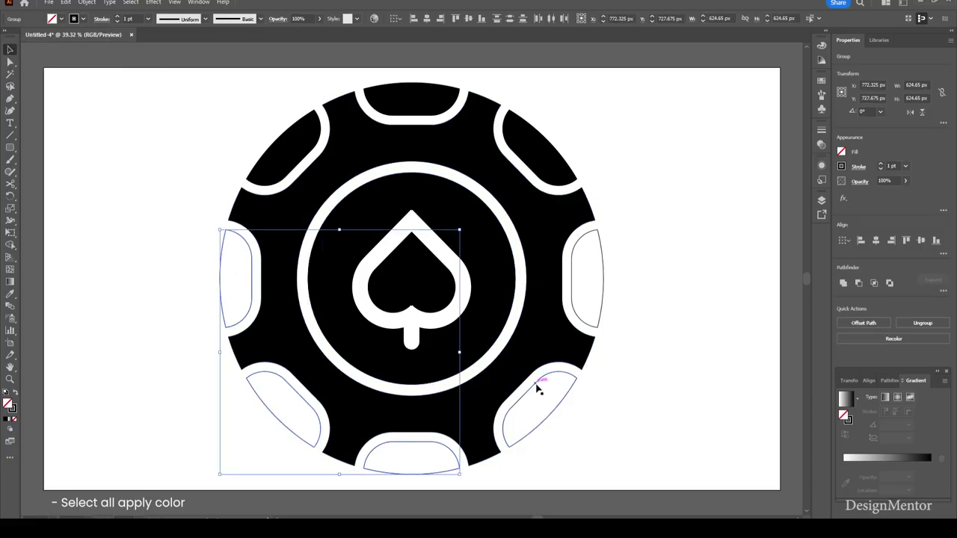
{"action": "left_click", "coordinate": [537, 388], "text": "shift"}
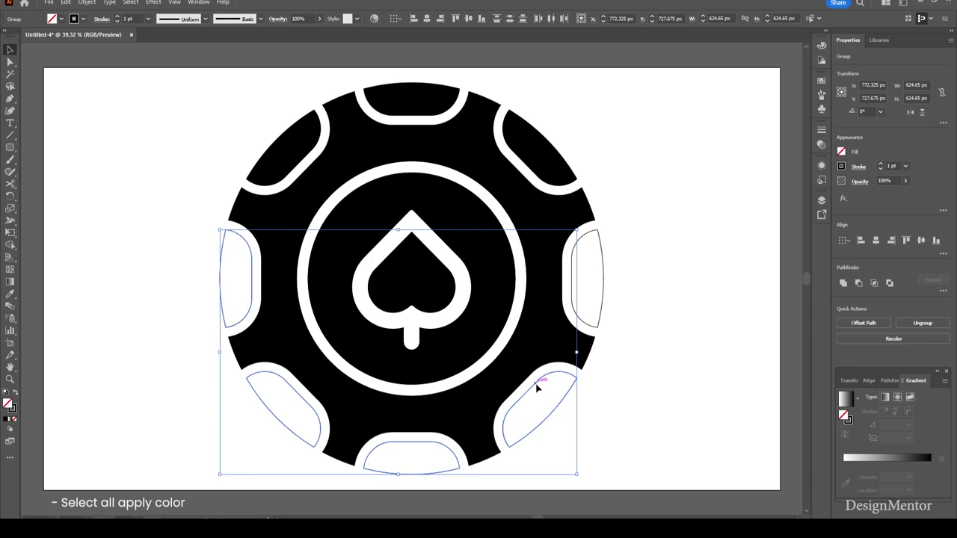
{"action": "left_click", "coordinate": [602, 258], "text": "shift"}
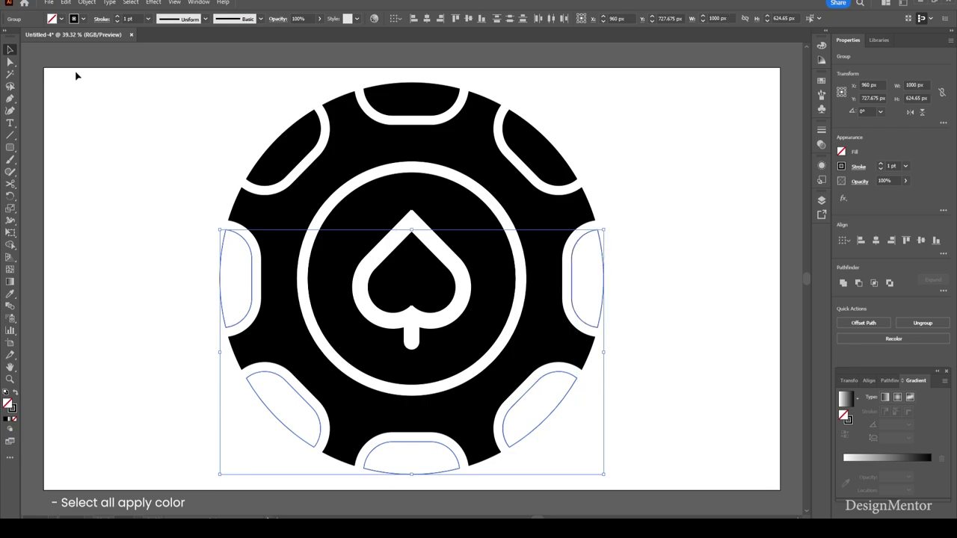
{"action": "left_click", "coordinate": [61, 19]}
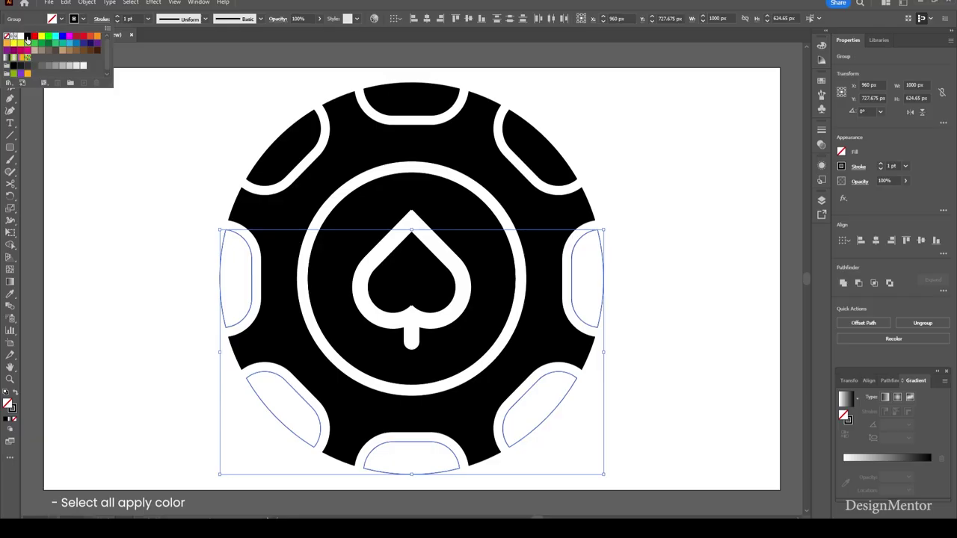
{"action": "left_click", "coordinate": [27, 37]}
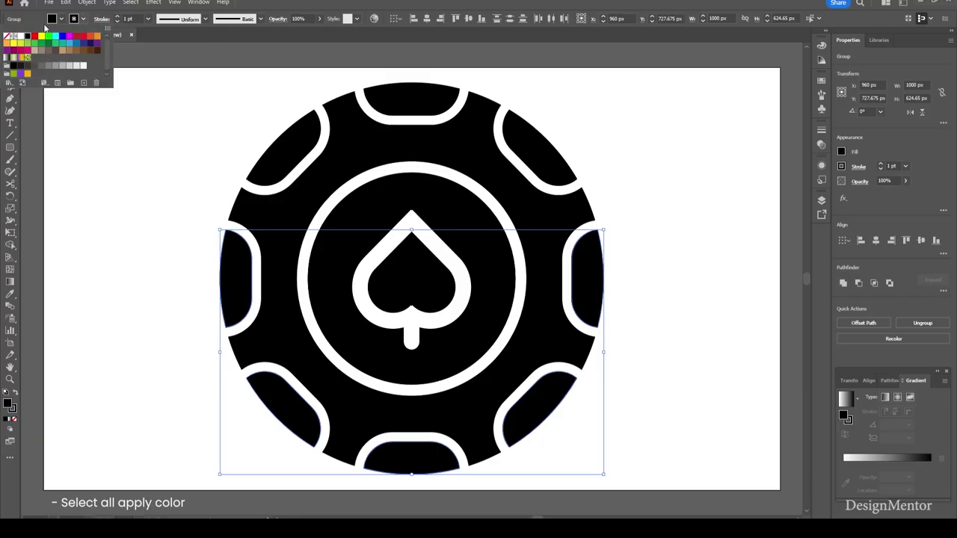
Set the stroke to None on every chip shape to remove all outlines
{"action": "left_click", "coordinate": [209, 99]}
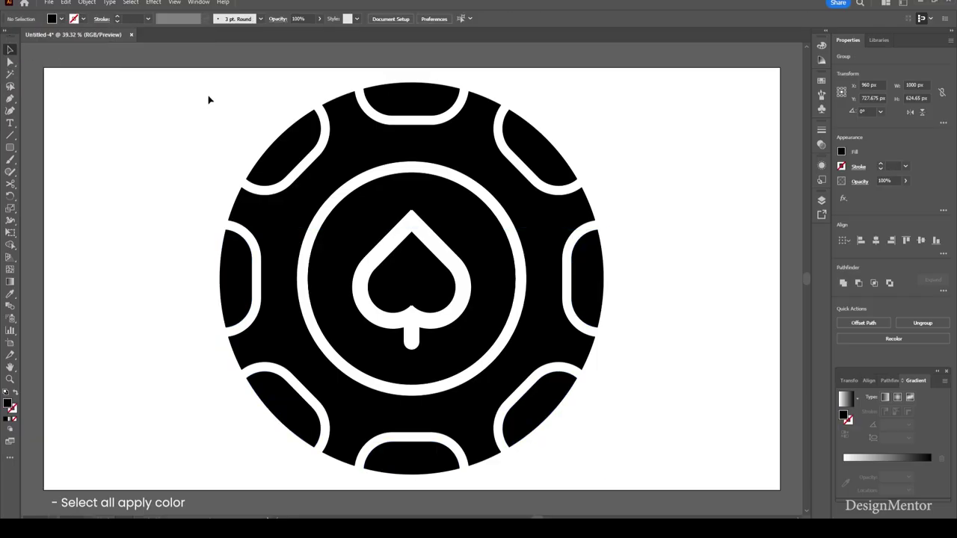
{"action": "left_click_drag", "start_coordinate": [209, 99], "coordinate": [620, 416]}
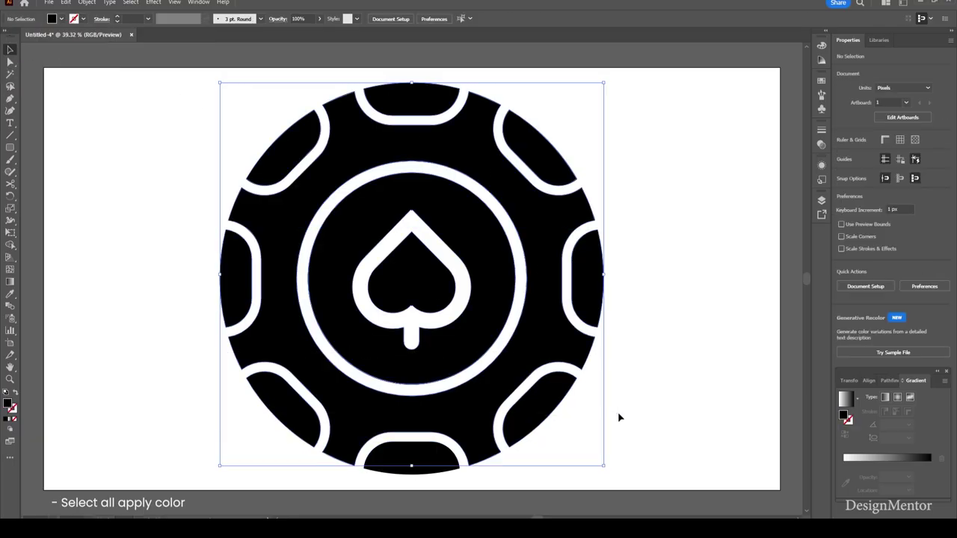
{"action": "left_click", "coordinate": [82, 19]}
{"action": "left_click", "coordinate": [7, 37]}
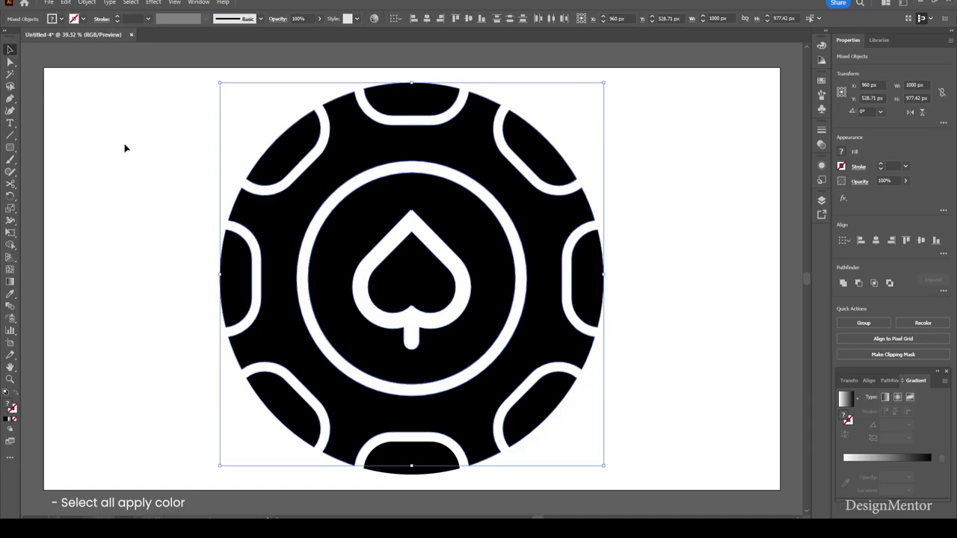
{"action": "left_click", "coordinate": [125, 148]}
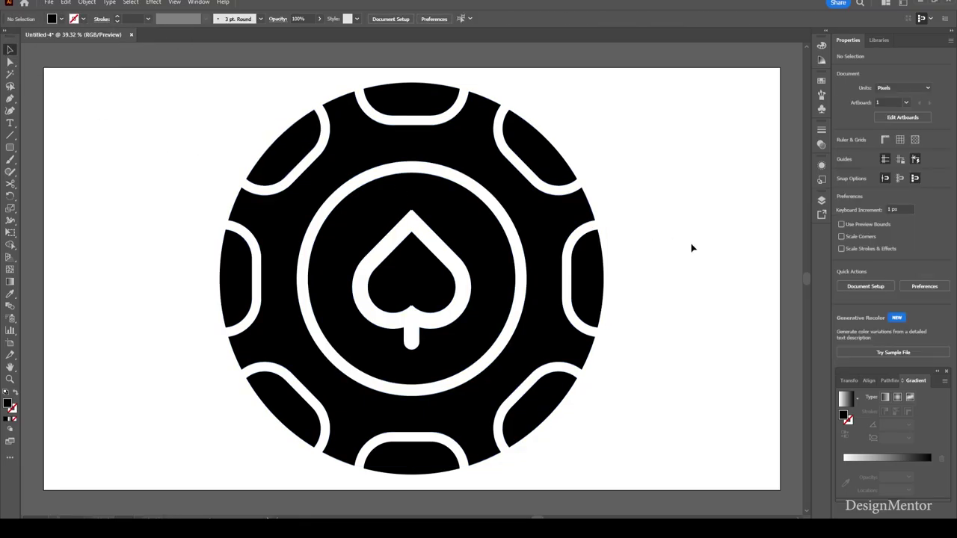